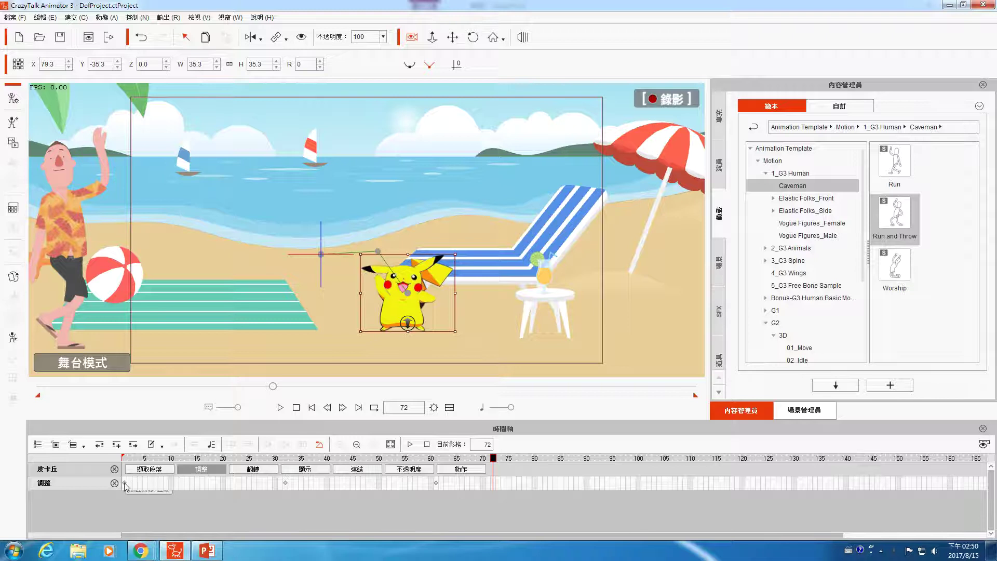
Step: At frame 123, shift Pikachu slightly to X 83.3, Y -38.7 to set a transform (調整) keyframe
drag(503, 466, 756, 441)
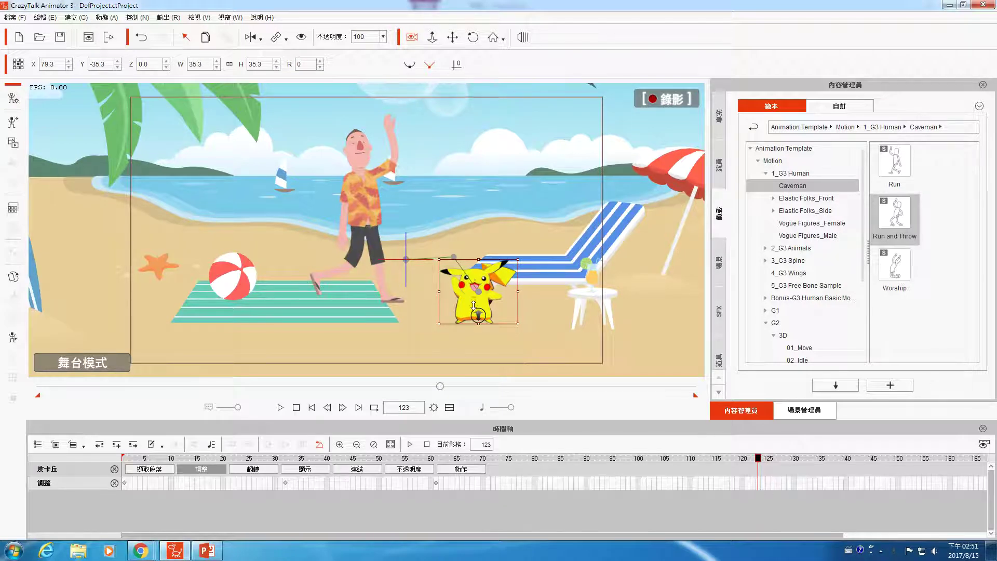
drag(474, 305, 478, 308)
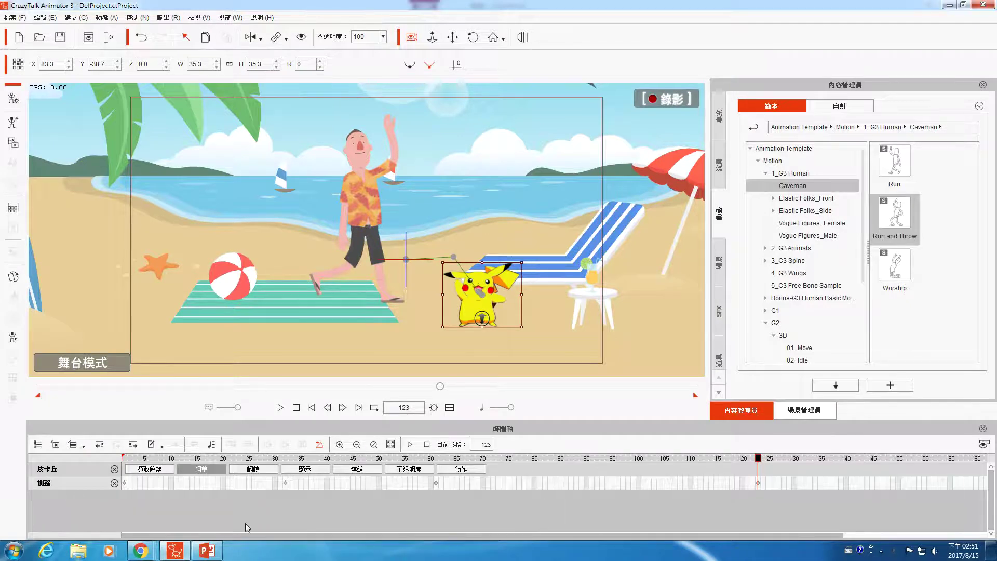
Step: Delete Pikachu's transform (調整) keyframes at frames 61, 32 and 1
click(435, 484)
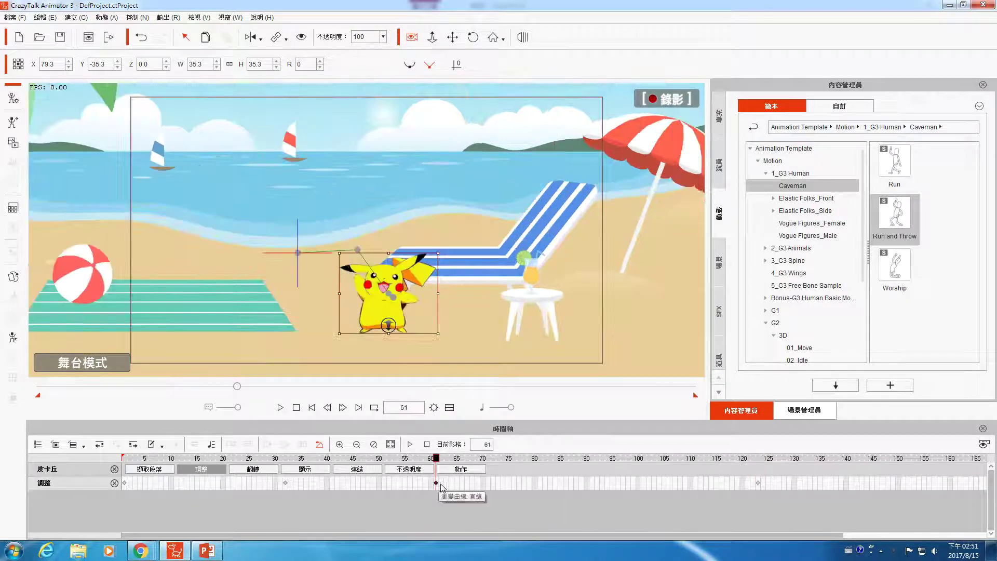
right_click(437, 483)
click(435, 482)
right_click(435, 482)
click(464, 444)
click(286, 483)
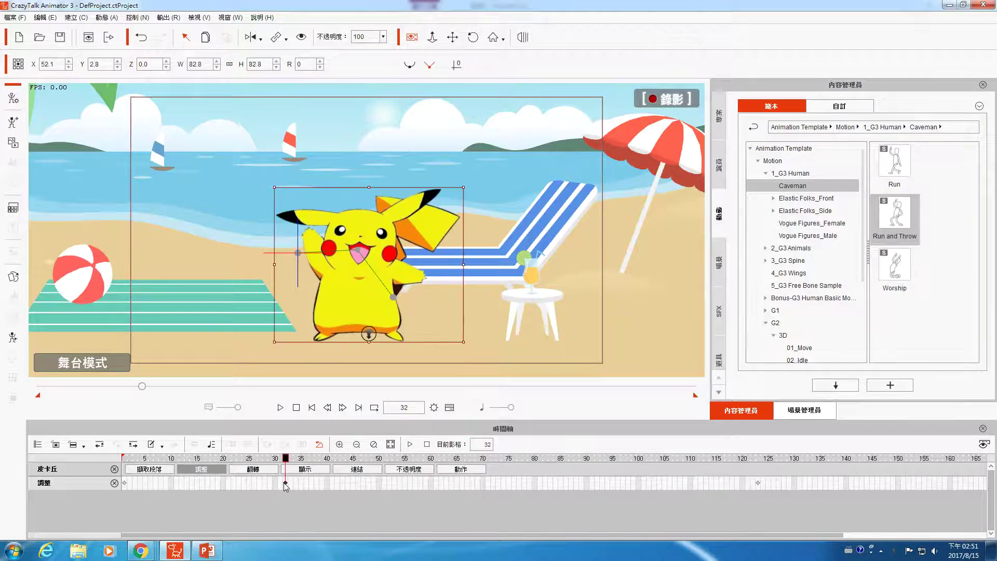
right_click(286, 484)
click(311, 444)
click(125, 483)
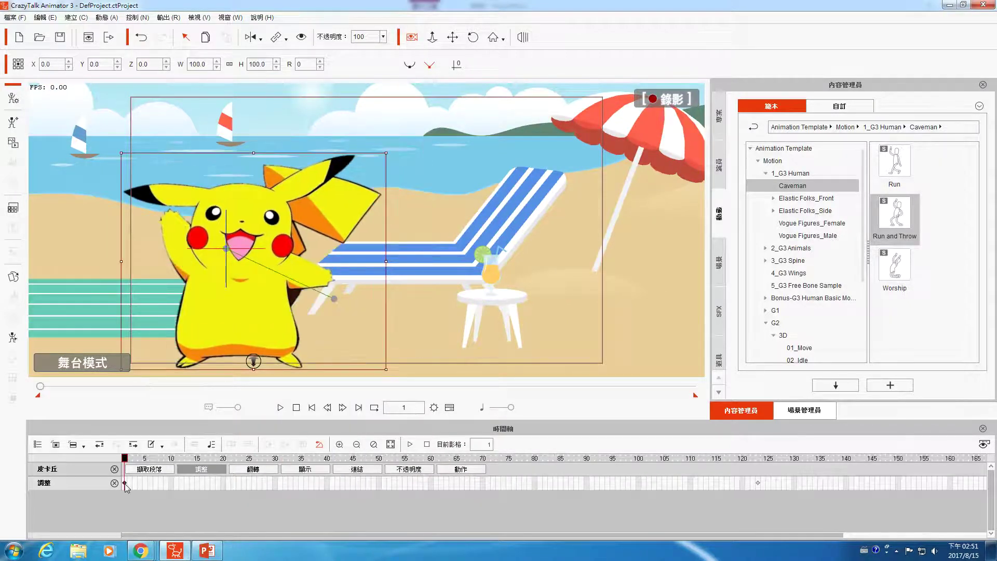
right_click(125, 483)
click(148, 445)
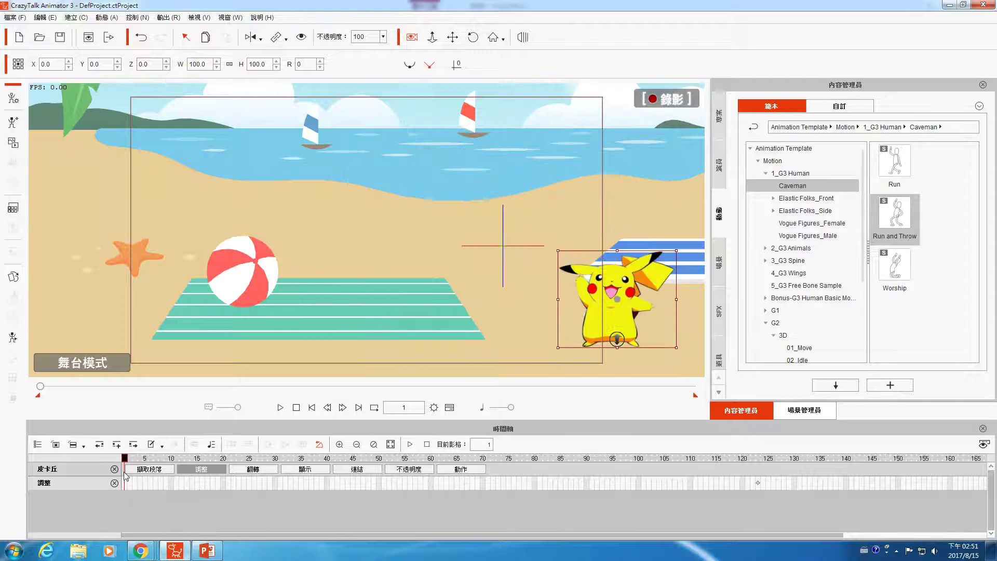
Step: Show Pikachu's visibility (顯示) track and key it visible at frame 123 and hidden at frame 1
drag(127, 462, 758, 469)
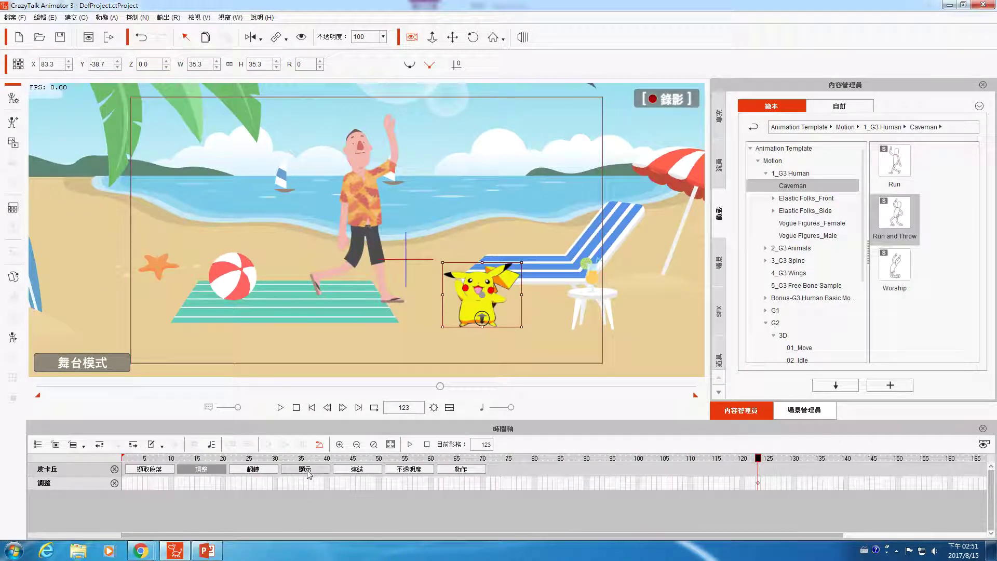
click(305, 469)
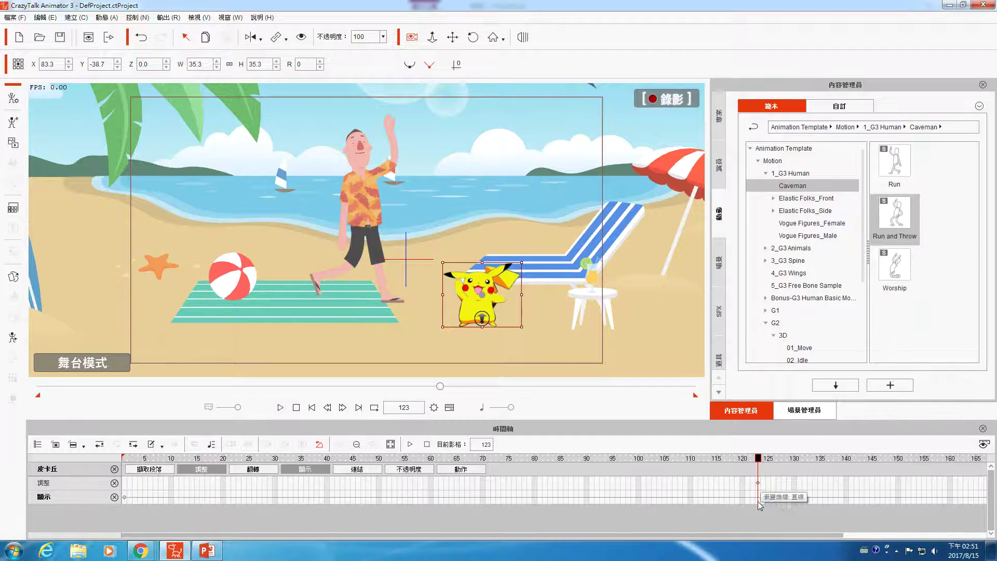
click(301, 37)
click(302, 37)
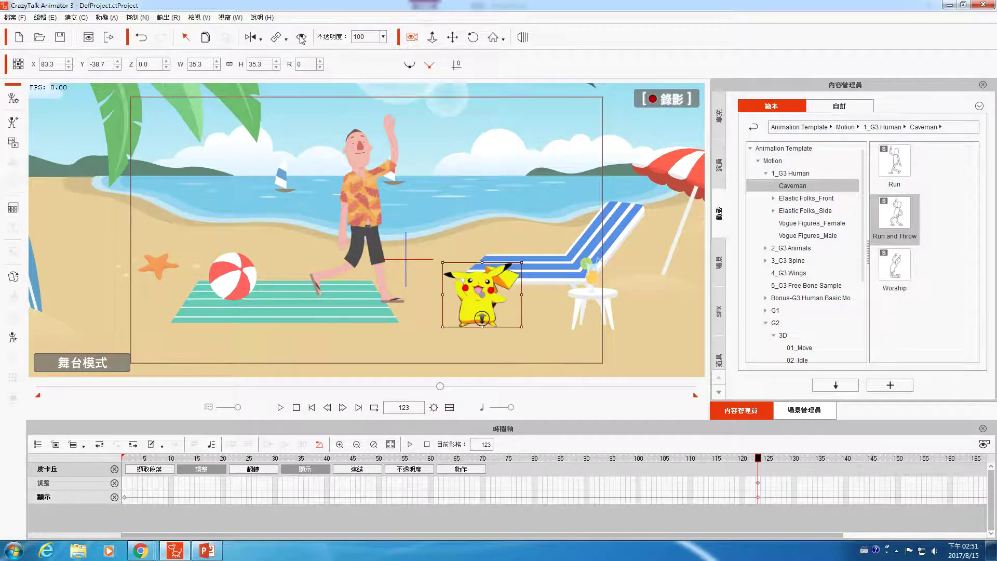
click(126, 497)
click(301, 38)
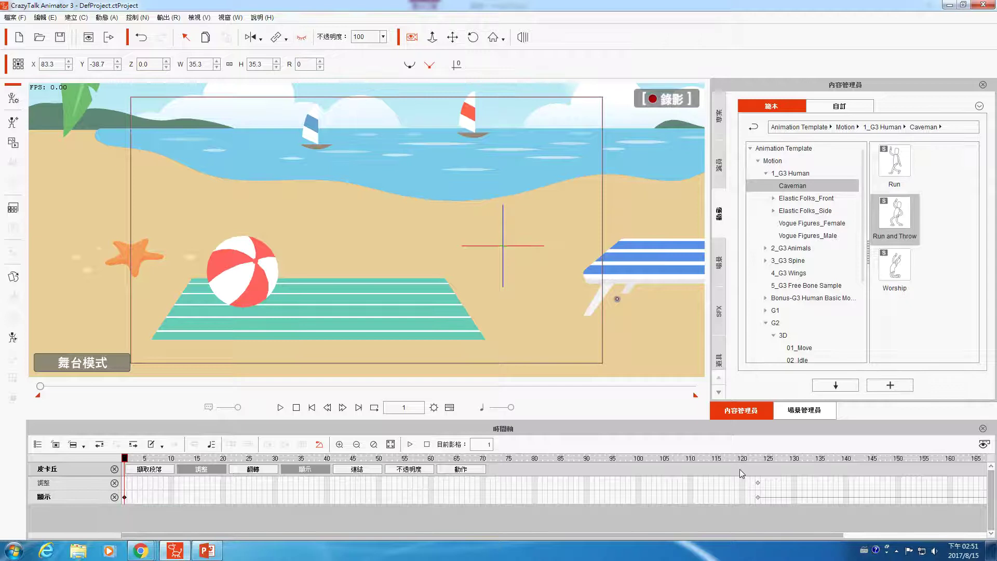
Step: At frame 123, move Pikachu onto the beach lounger at about X 147.0, Y 34.6
drag(744, 460, 759, 462)
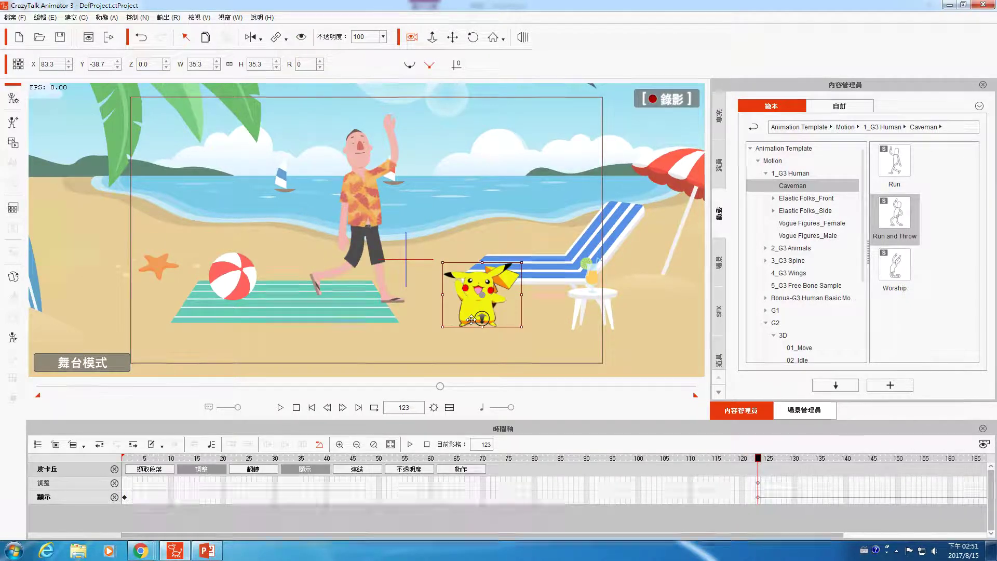
drag(471, 319, 533, 240)
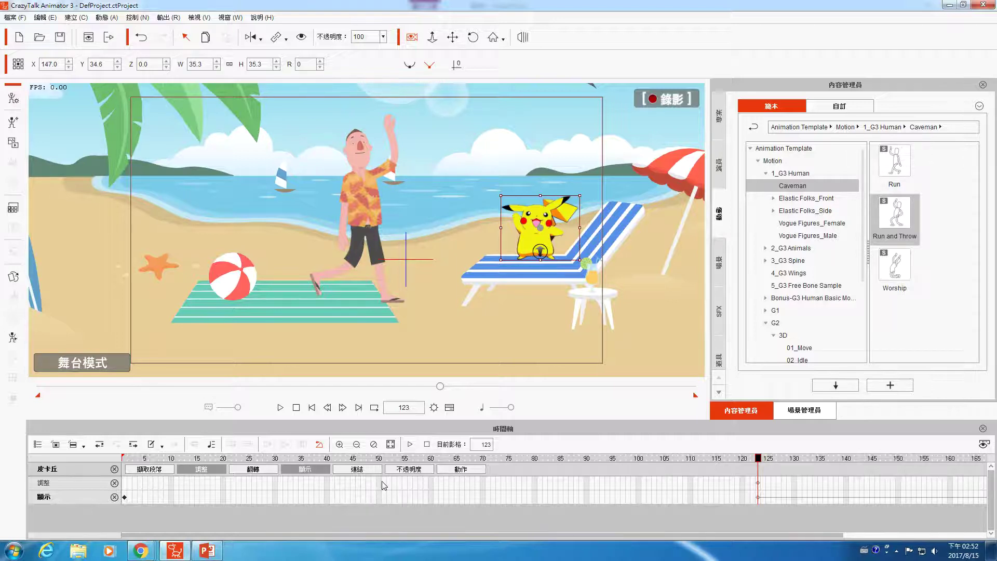
Step: Show Pikachu's motion (動作) track, delete the frame 1 keyframe on its transform sub-track and close that sub-track
click(460, 471)
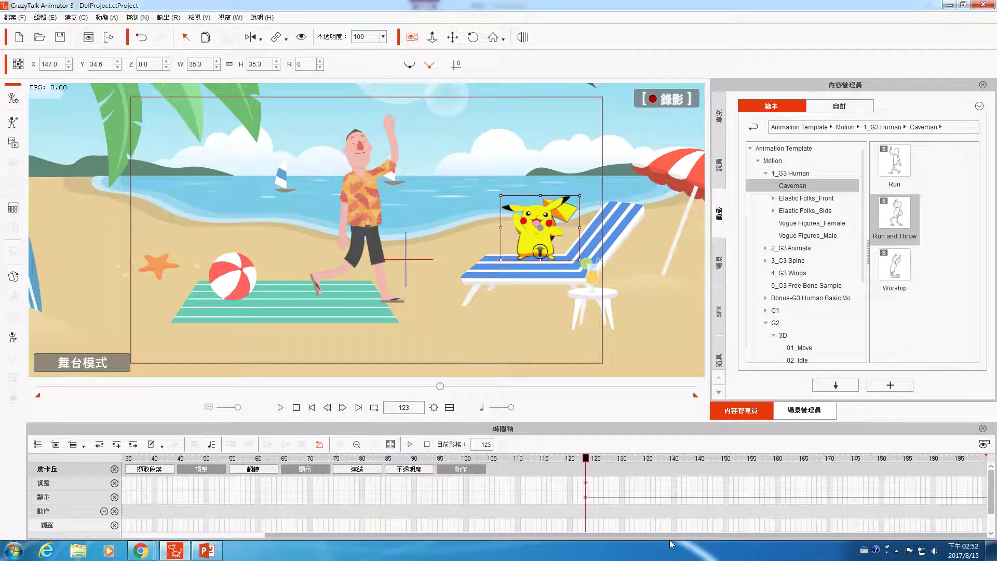
right_click(125, 528)
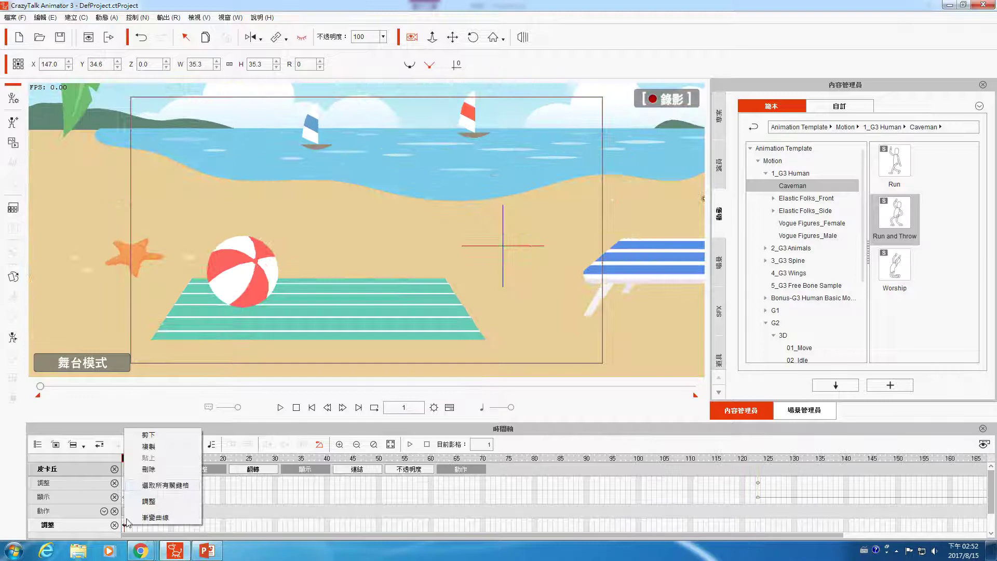
key(Escape)
click(114, 525)
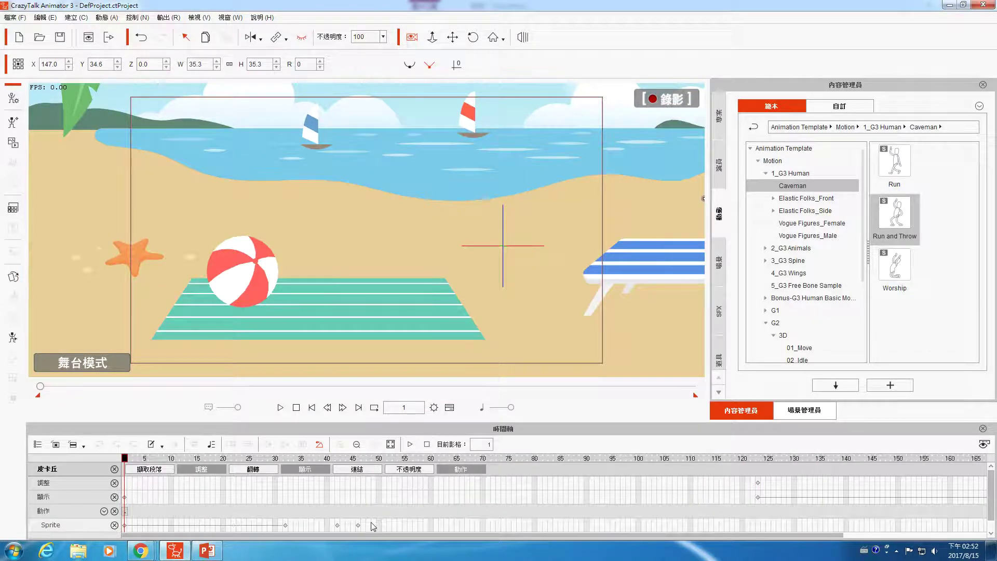
Step: Delete all keyframes on the Sprite sub-track of Pikachu's motion track and close the sub-track
drag(422, 536, 193, 531)
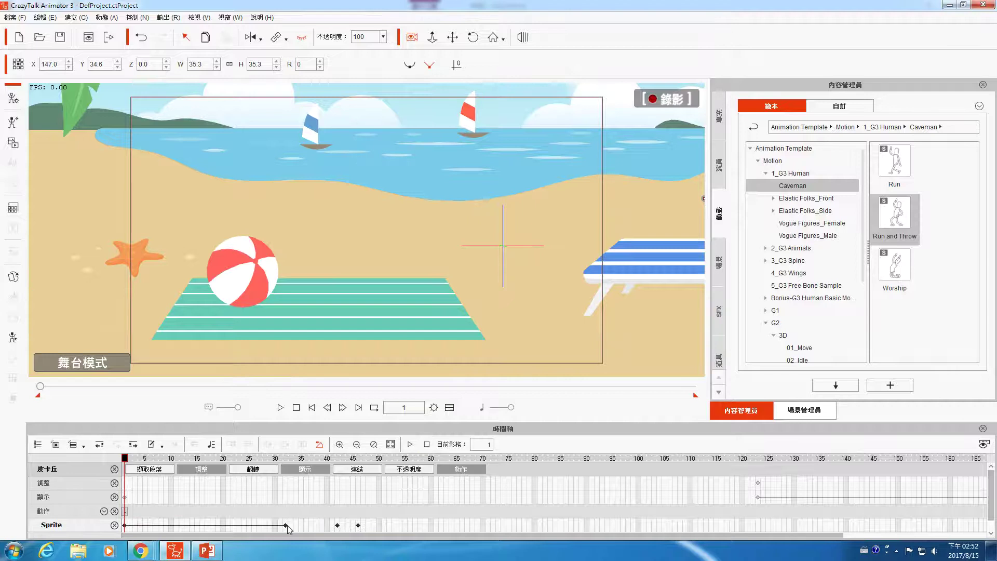
right_click(286, 525)
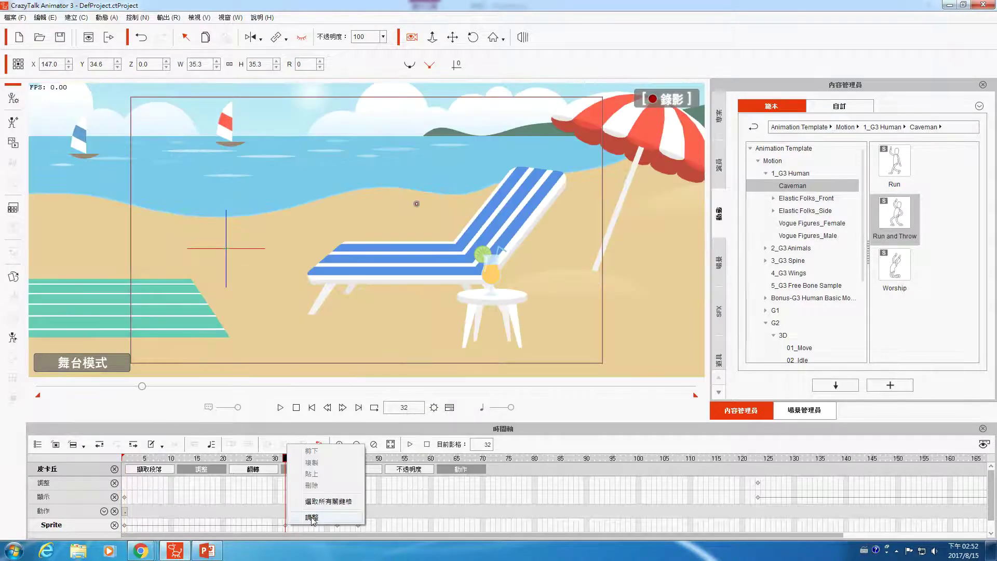
click(311, 518)
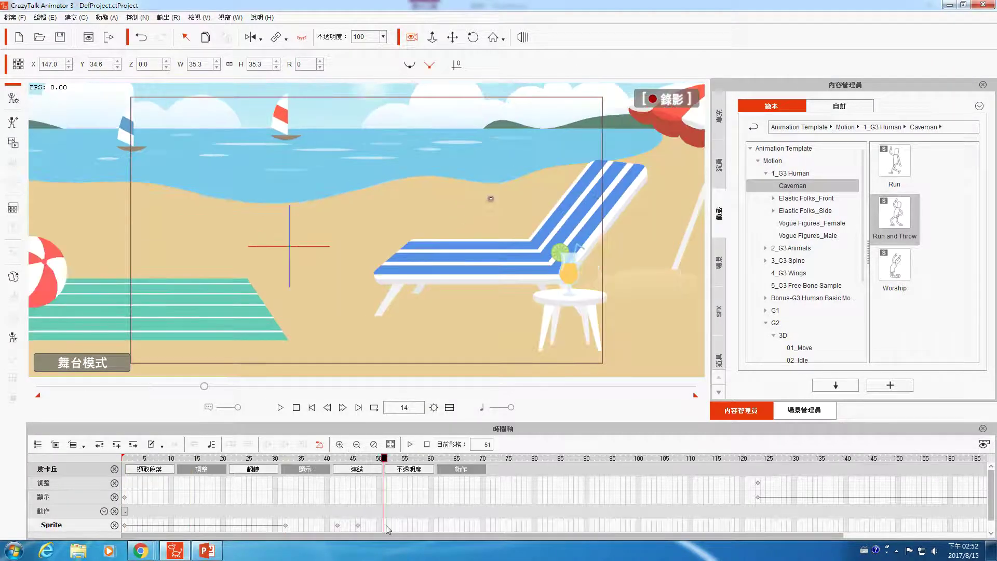
click(124, 526)
right_click(124, 526)
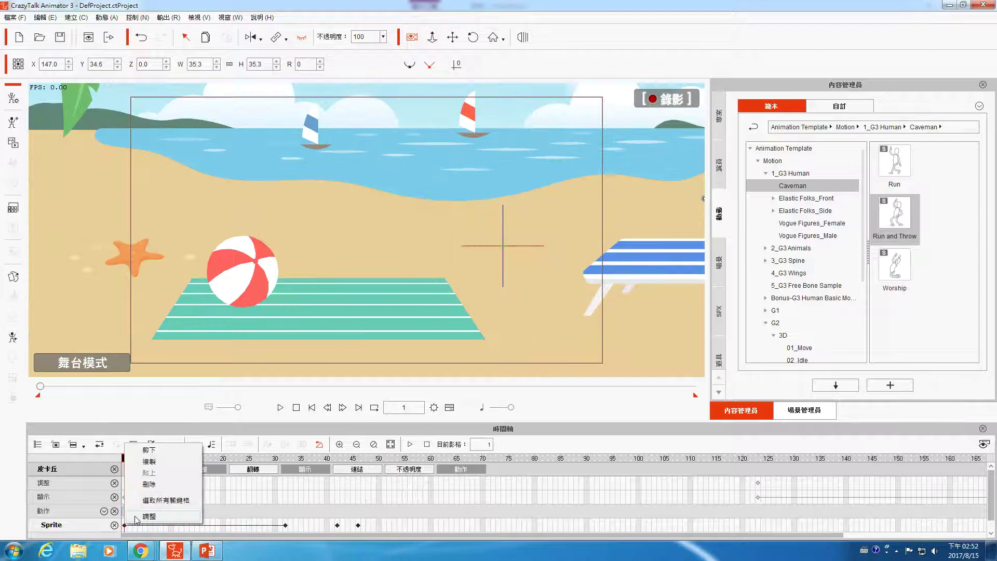
click(156, 490)
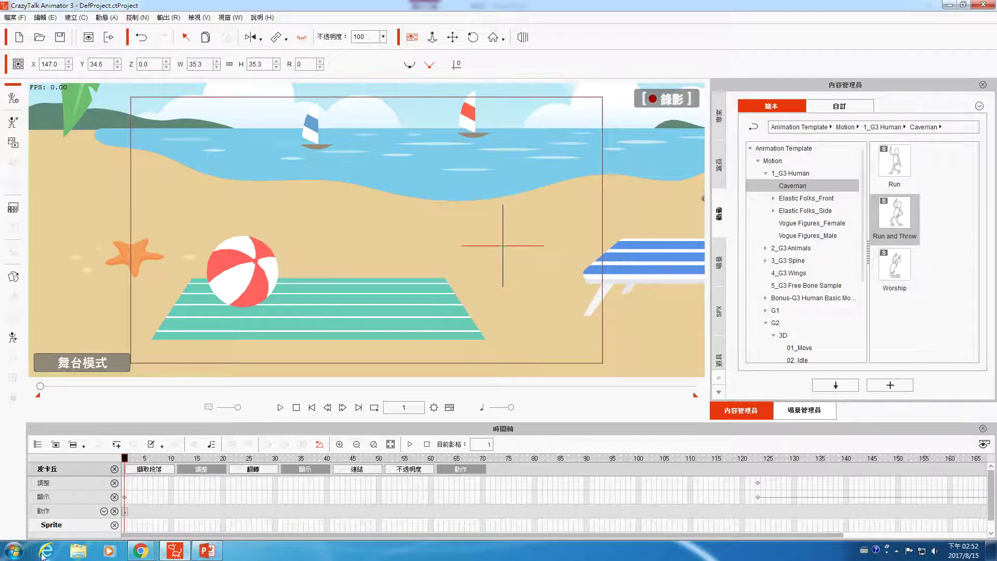
click(114, 525)
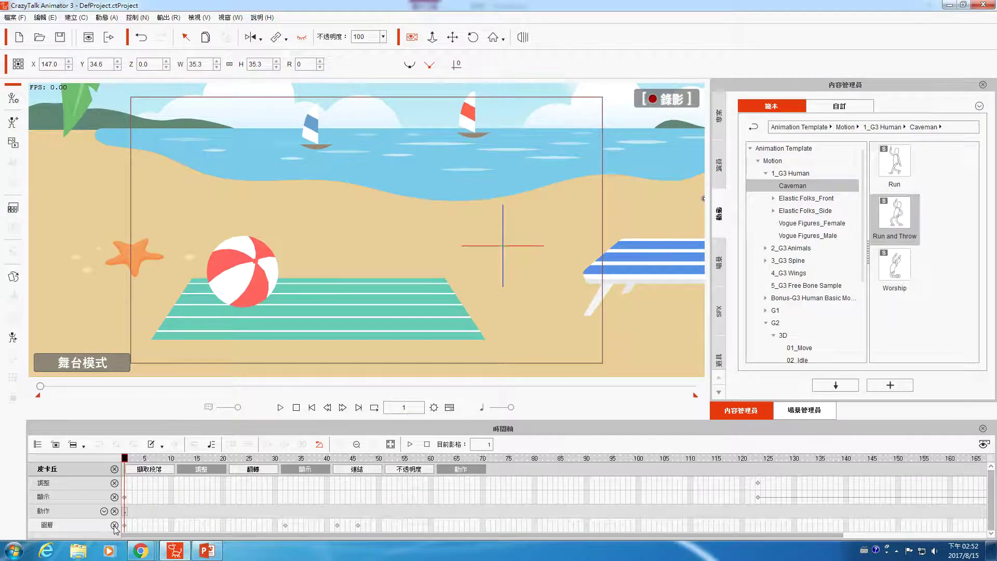
Step: Delete all keyframes on the layer (圖層) sub-track of Pikachu's motion track and close the sub-track
click(285, 526)
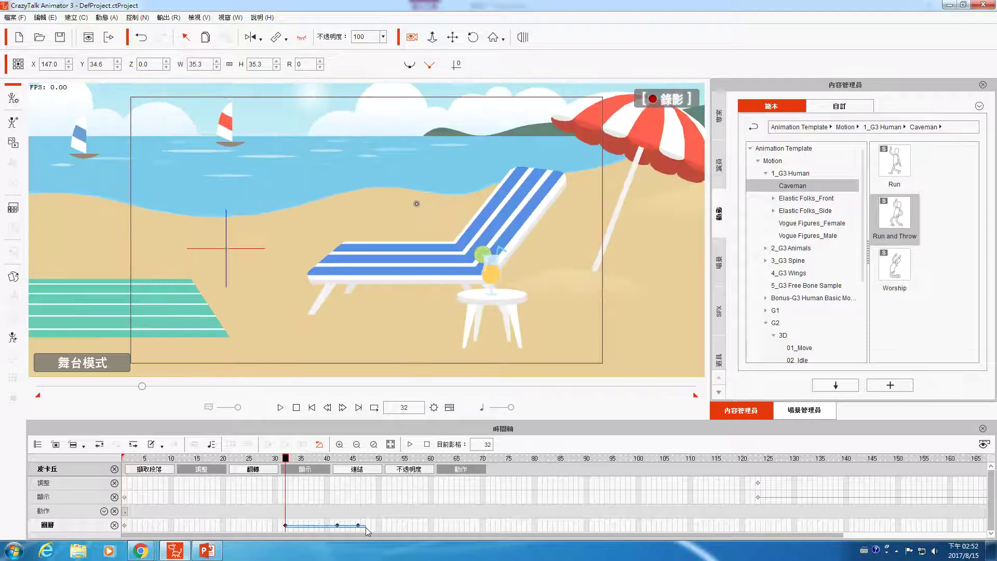
click(358, 525)
right_click(358, 526)
drag(285, 525, 400, 525)
click(337, 525)
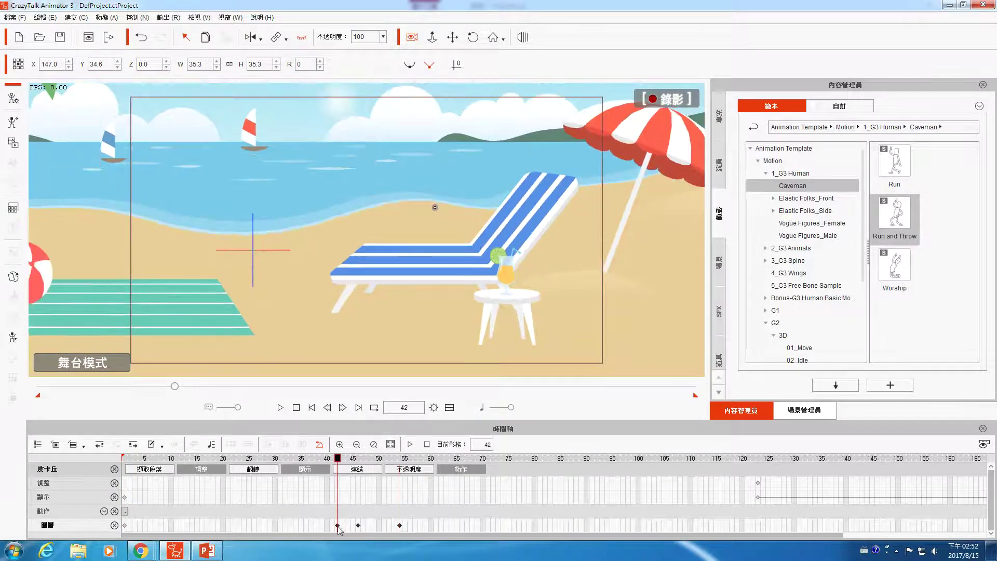
right_click(338, 525)
click(342, 530)
click(398, 526)
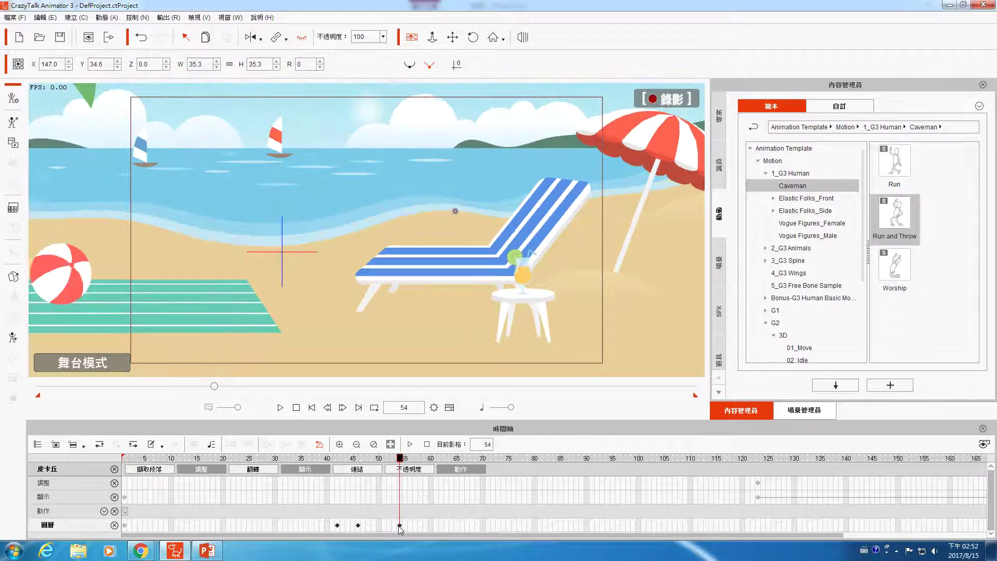
right_click(399, 525)
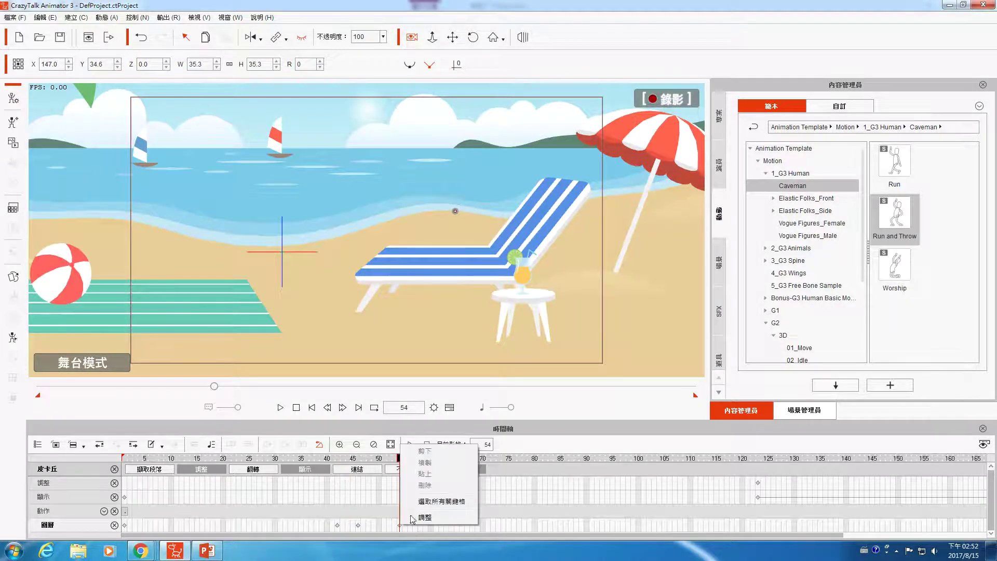
click(337, 526)
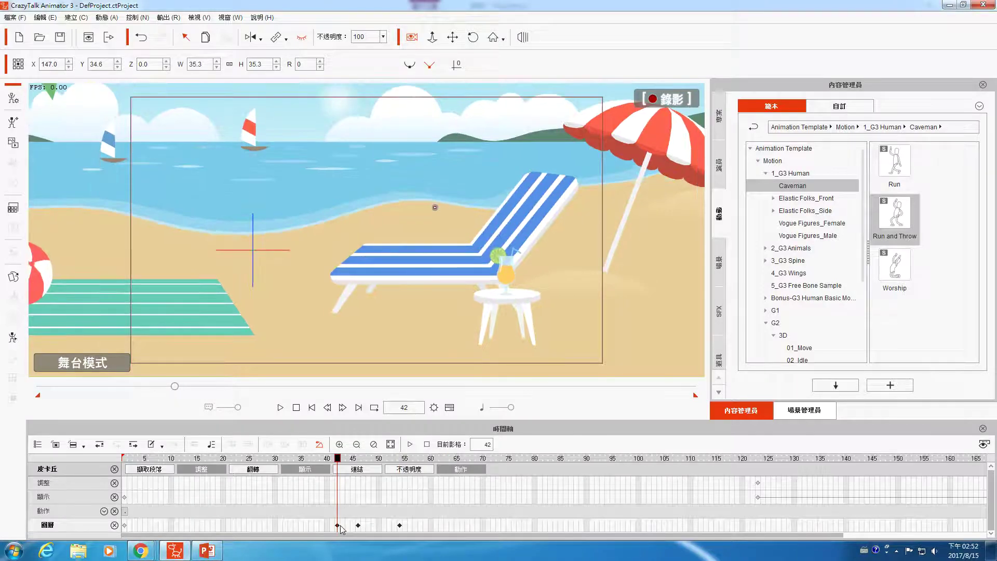
key(Delete)
click(125, 526)
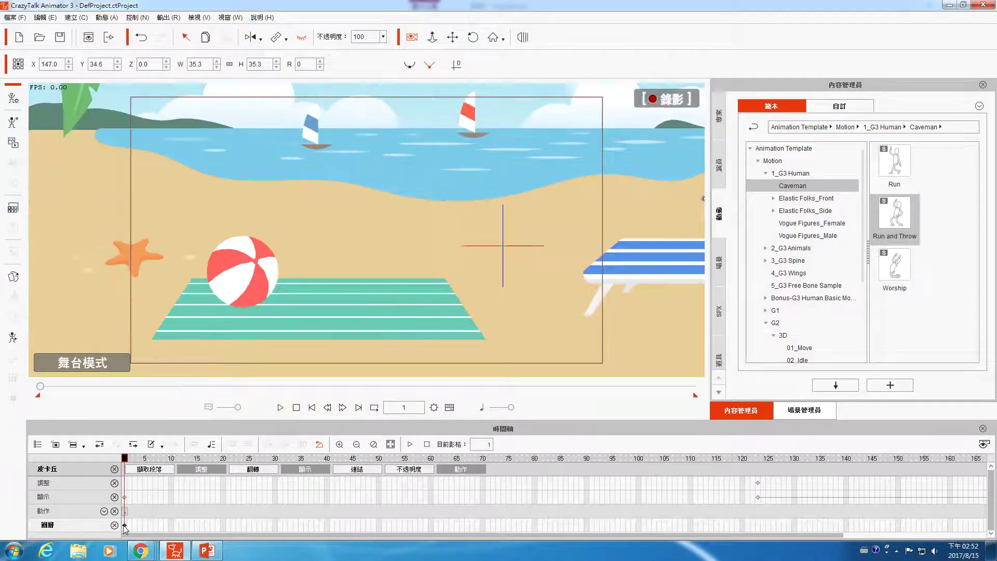
key(Delete)
click(114, 526)
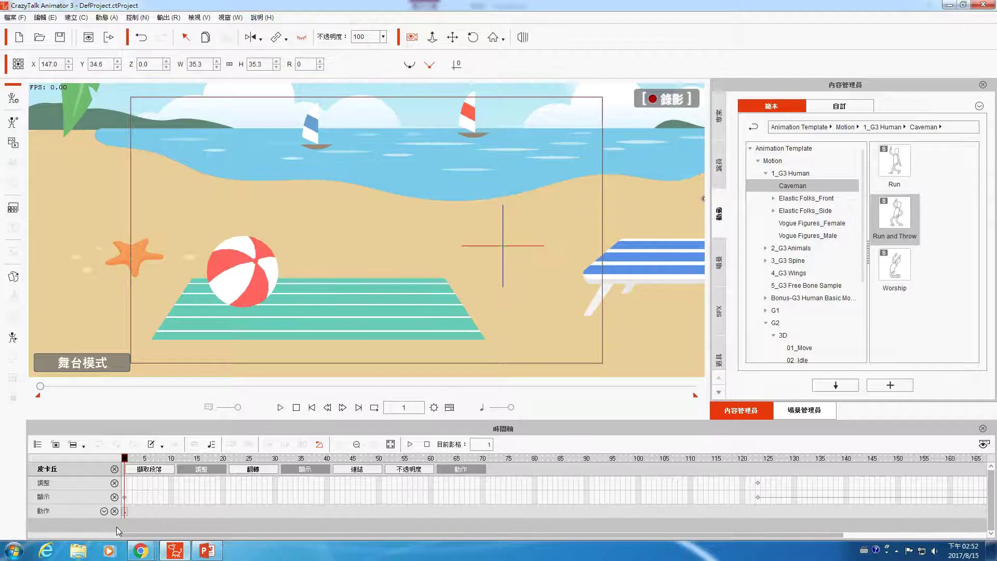
Step: Check the motion track's list of sub-tracks and close Pikachu's motion (動作) track
click(124, 511)
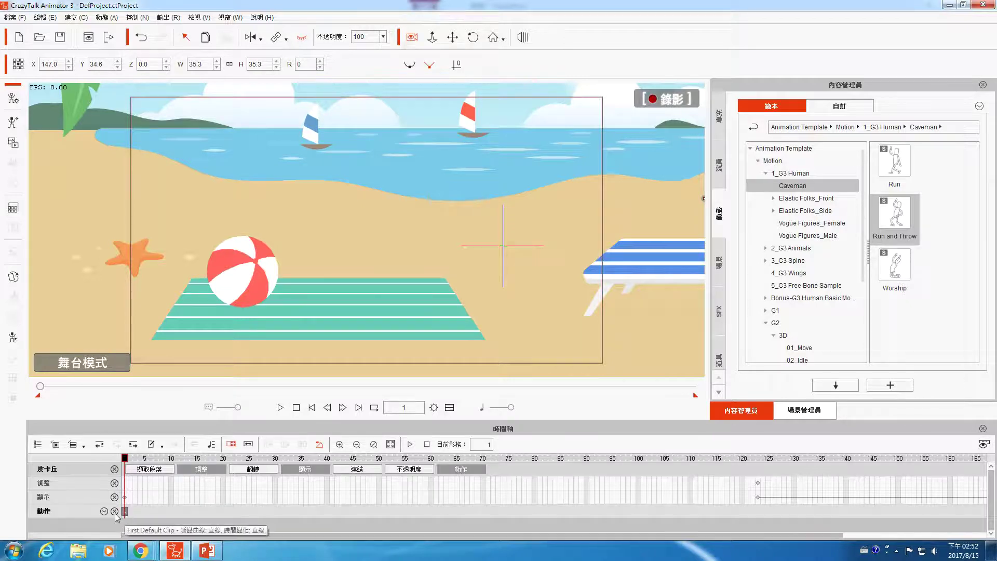
click(104, 511)
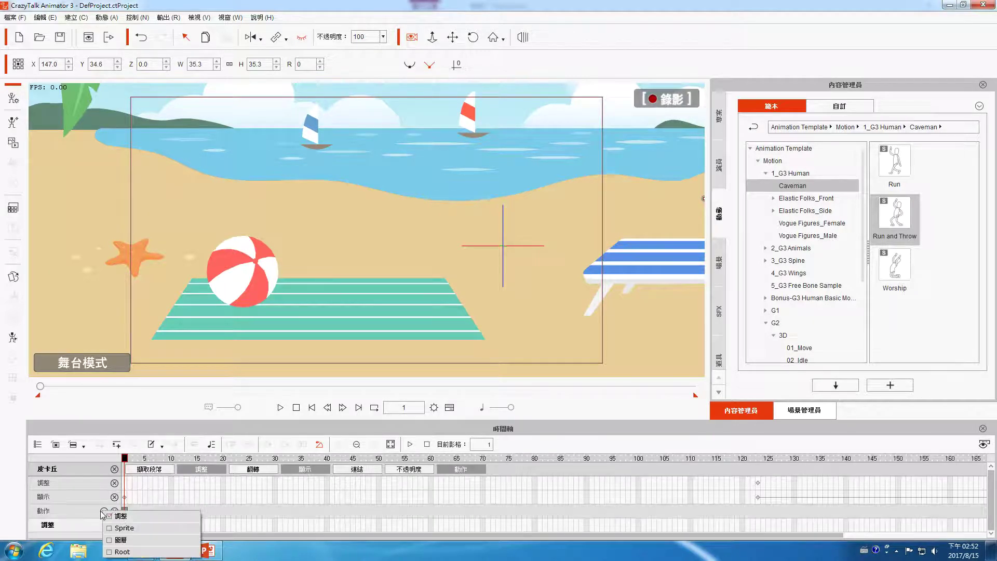
click(104, 511)
click(115, 512)
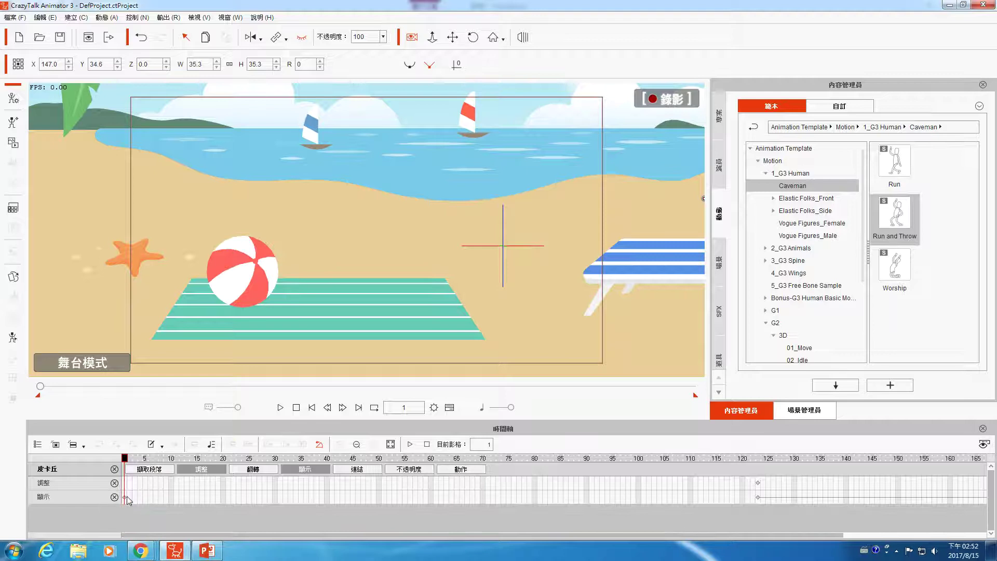
Step: Show Pikachu's motion track again, apply the Caveman Run and Throw motion to Pikachu at frame 123, and select the resulting clip
click(462, 469)
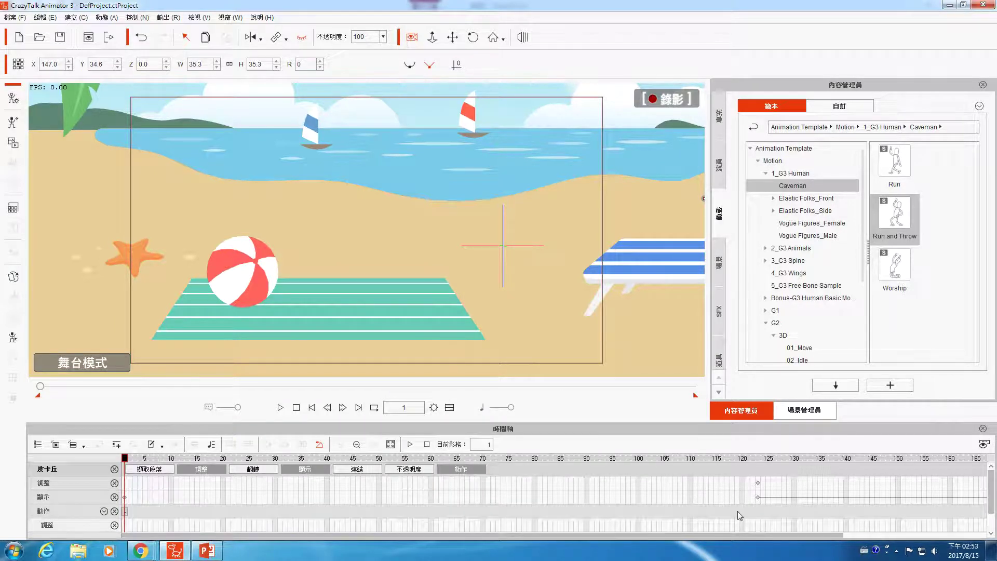
click(758, 497)
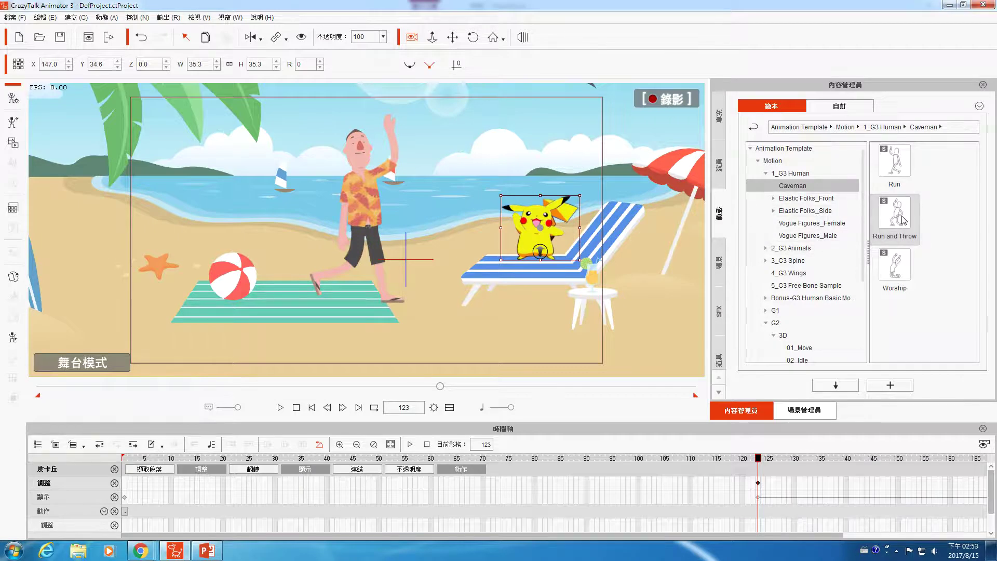
drag(901, 219, 543, 223)
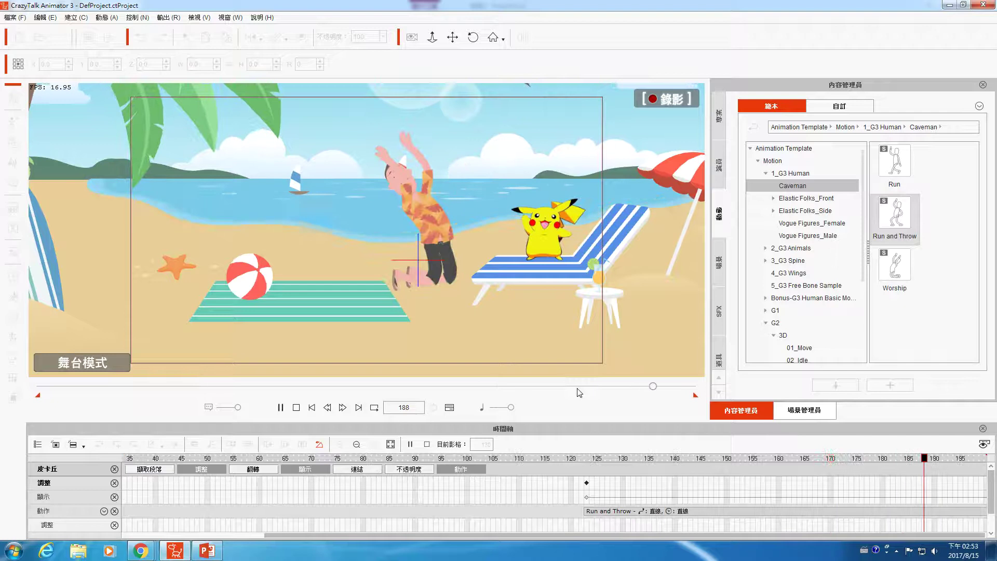
click(612, 516)
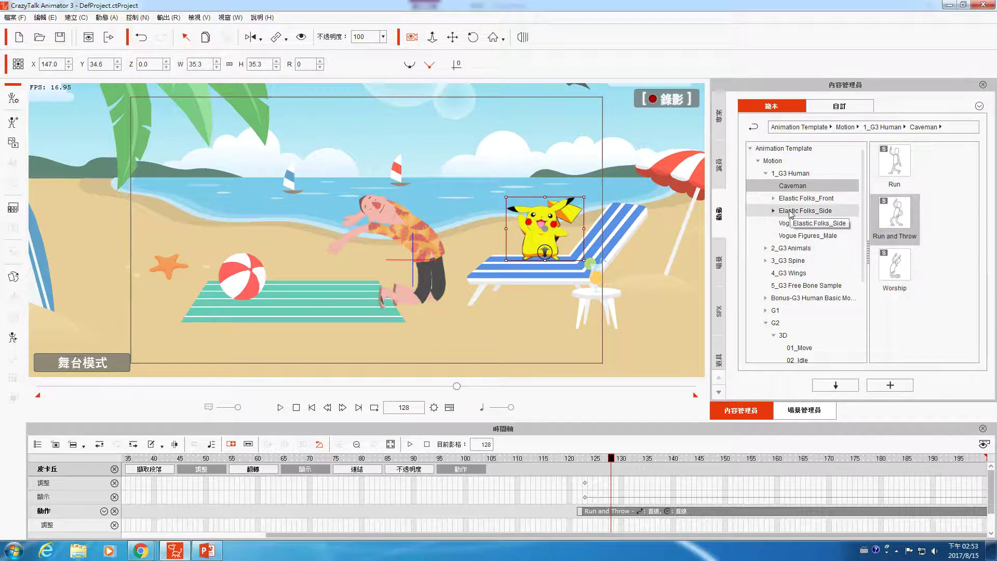
Step: Browse the G1 and G2 motion templates, including Dance, 3D 01_Move and 2D 01_Move, and pick out a Run_Happy motion
click(776, 323)
scroll(812, 323, down, 3)
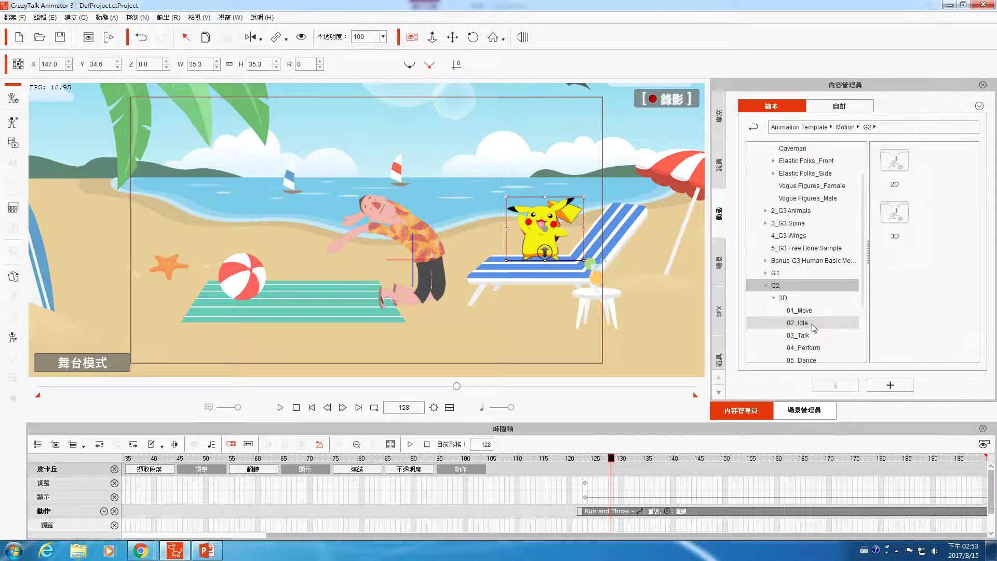
click(765, 197)
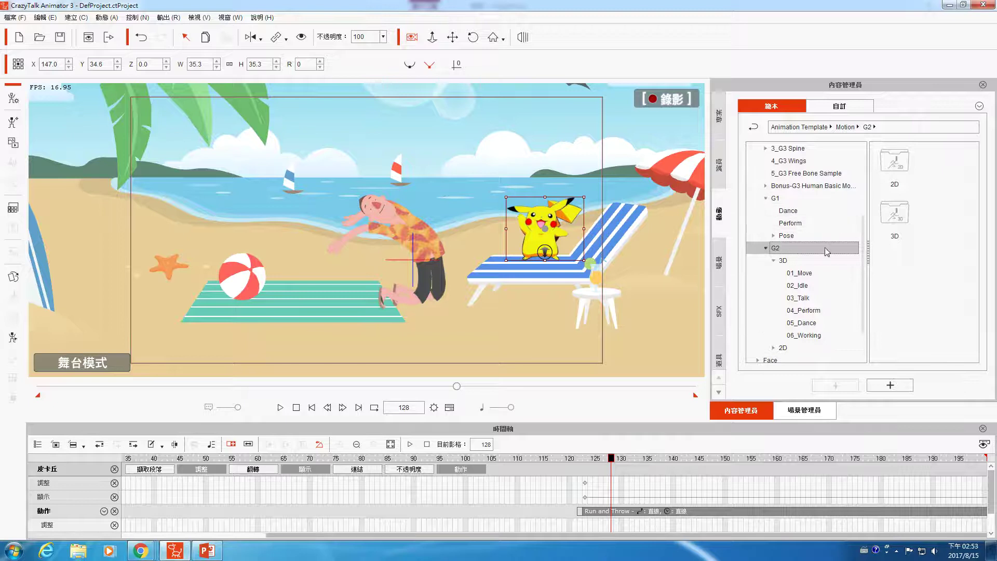
click(786, 214)
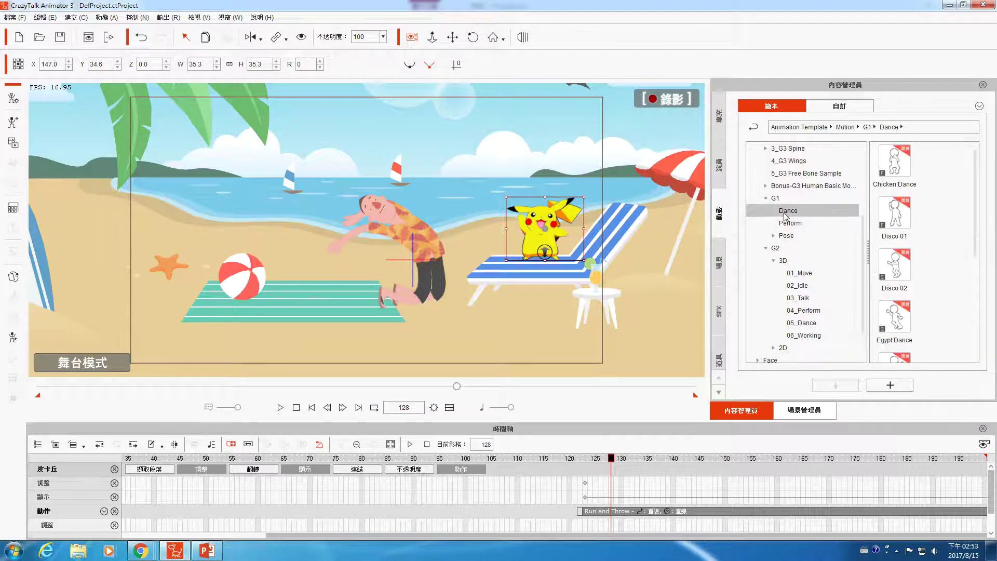
scroll(926, 286, down, 3)
click(790, 223)
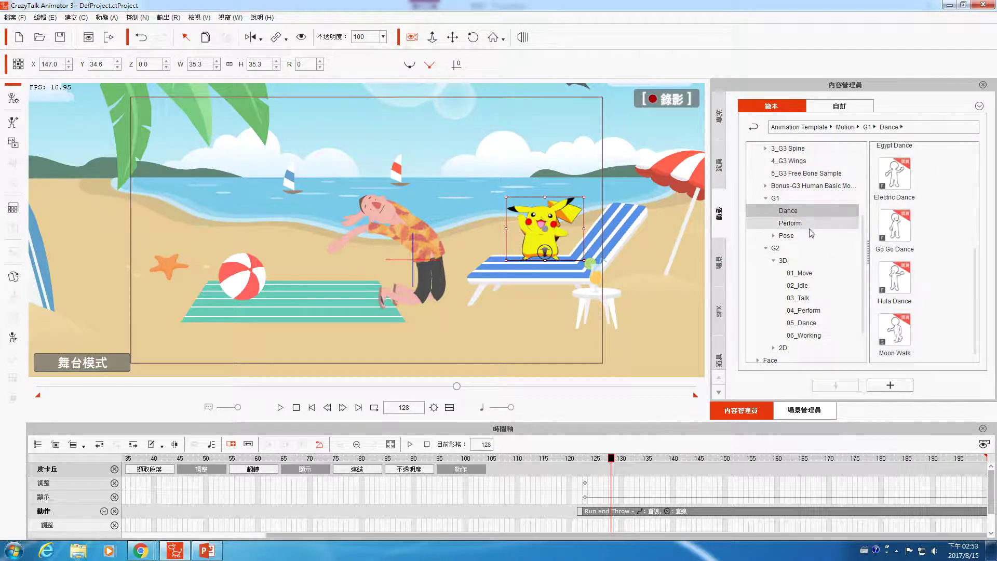
click(810, 274)
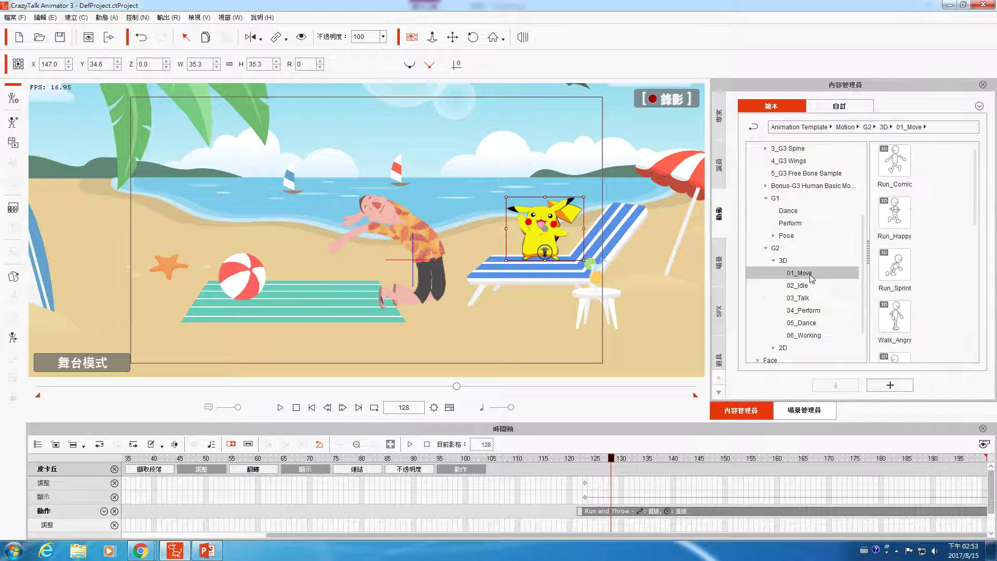
click(773, 260)
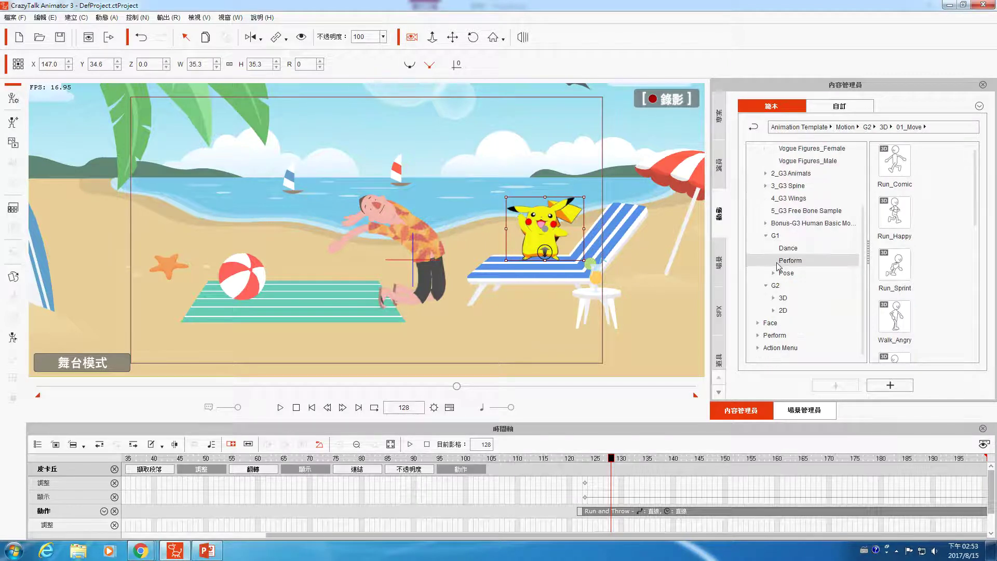
click(774, 310)
click(800, 323)
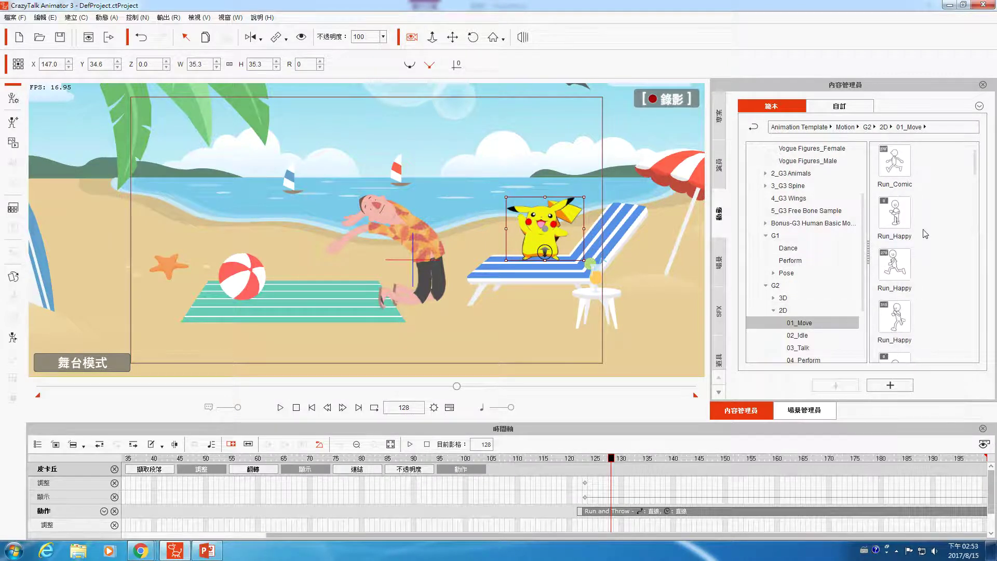
mouse_move(895, 213)
mouse_down()
mouse_move(560, 187)
mouse_move(539, 240)
mouse_move(522, 203)
mouse_move(558, 241)
mouse_move(531, 224)
mouse_move(533, 256)
mouse_move(874, 180)
mouse_move(880, 216)
mouse_up()
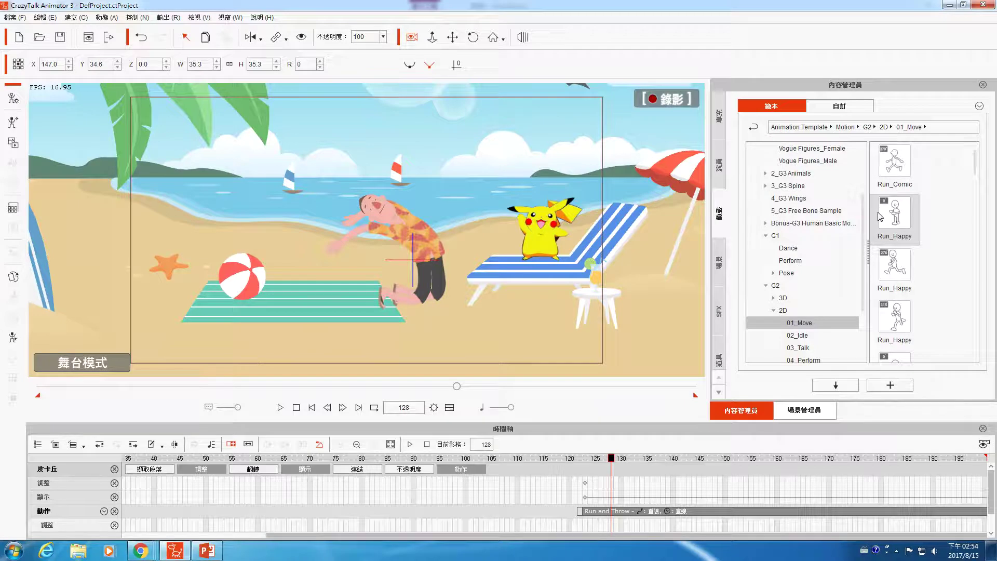
Step: Delete the Run and Throw clip from Pikachu's motion (動作) track
right_click(601, 512)
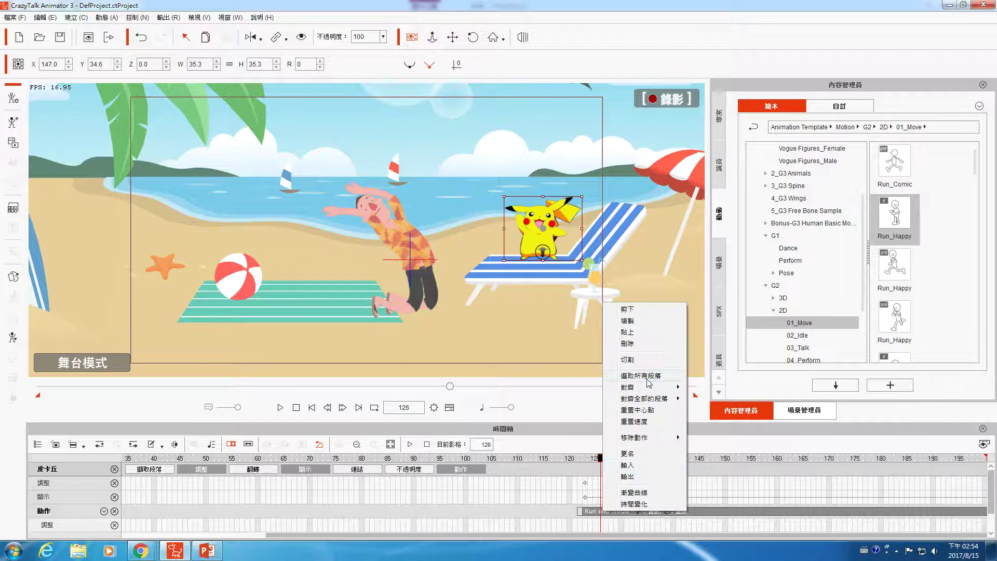
click(630, 343)
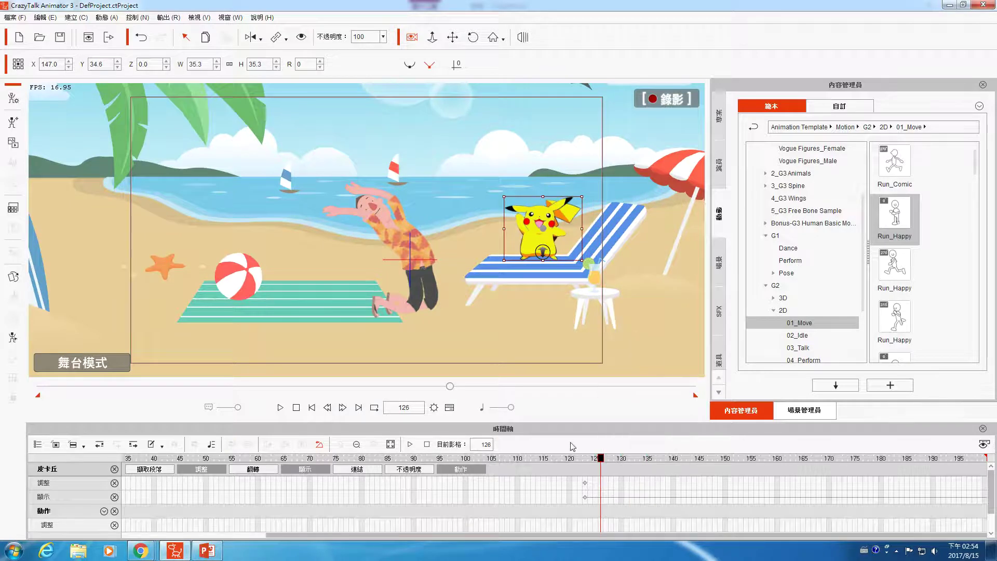
Step: Go to frame 123, open the 2D motion key editor for Pikachu and move it clear of the character
click(592, 463)
click(586, 462)
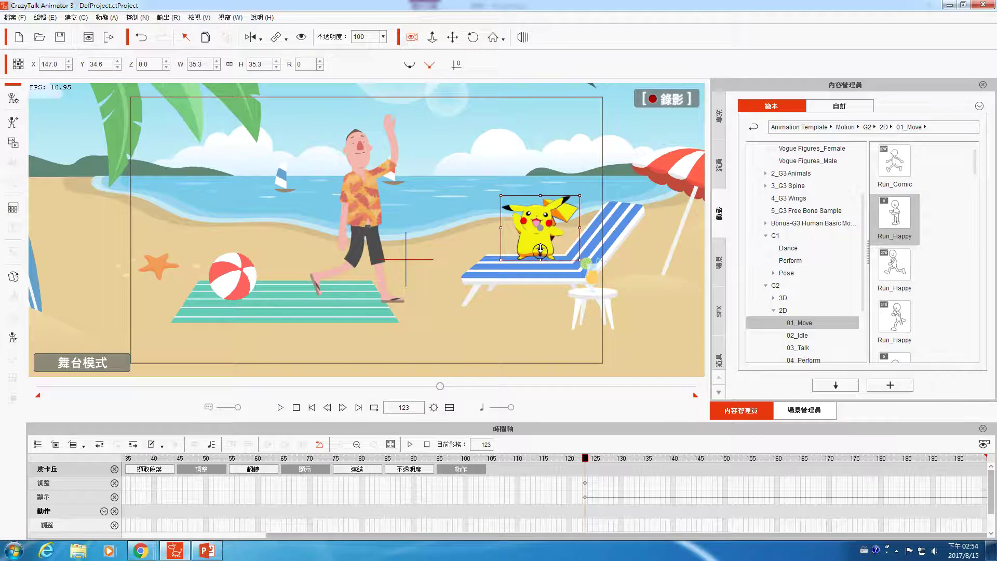
click(13, 337)
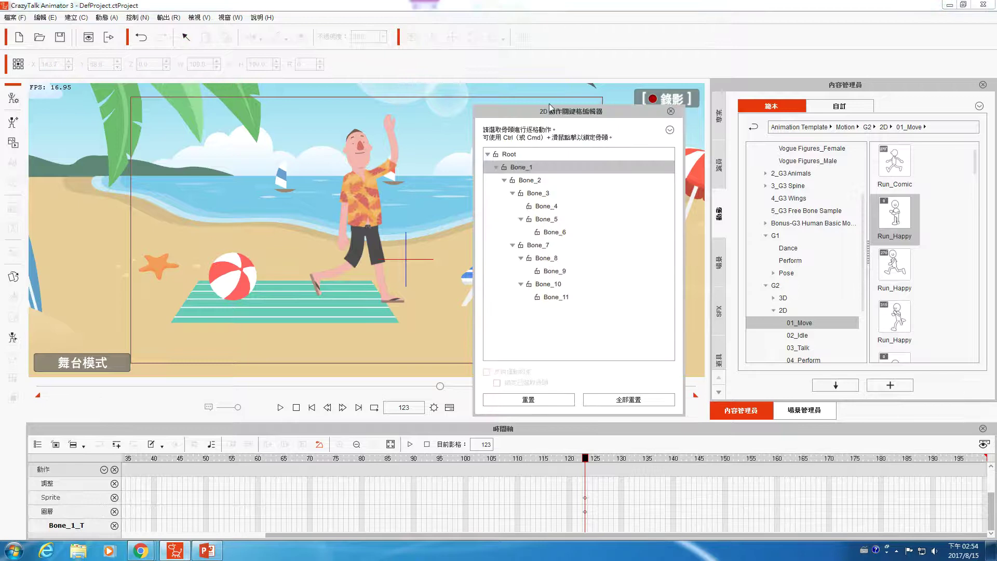
drag(551, 111, 295, 82)
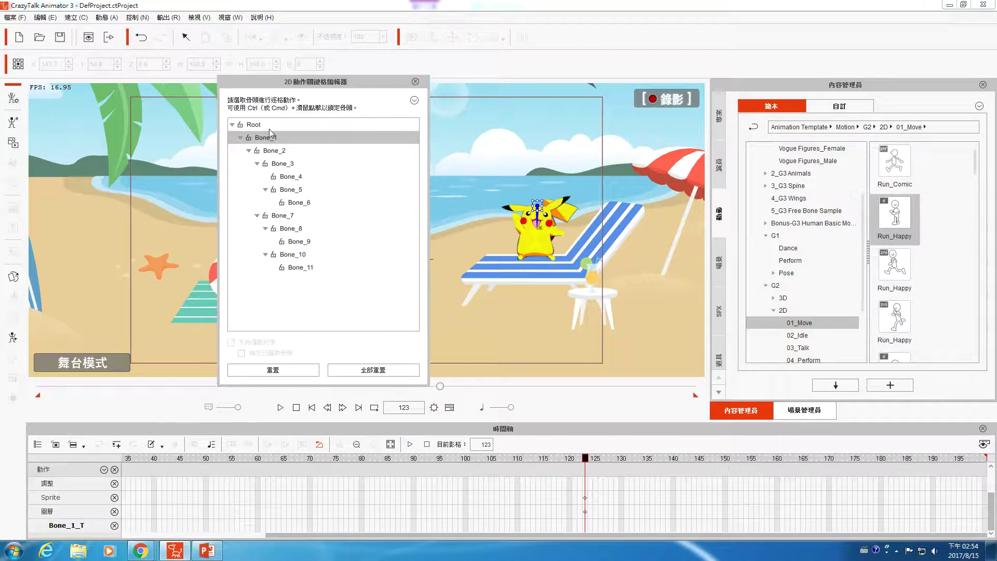
Step: Examine which body part each of Pikachu's bones from Bone_2 to Bone_11 controls, and look through their bone tracks
click(289, 151)
click(284, 166)
click(285, 191)
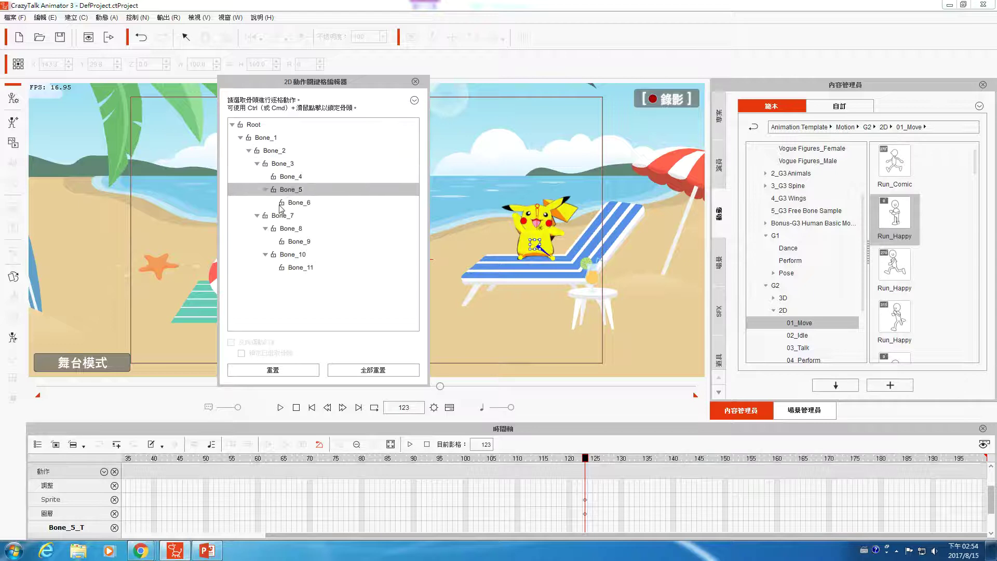
click(284, 217)
click(291, 231)
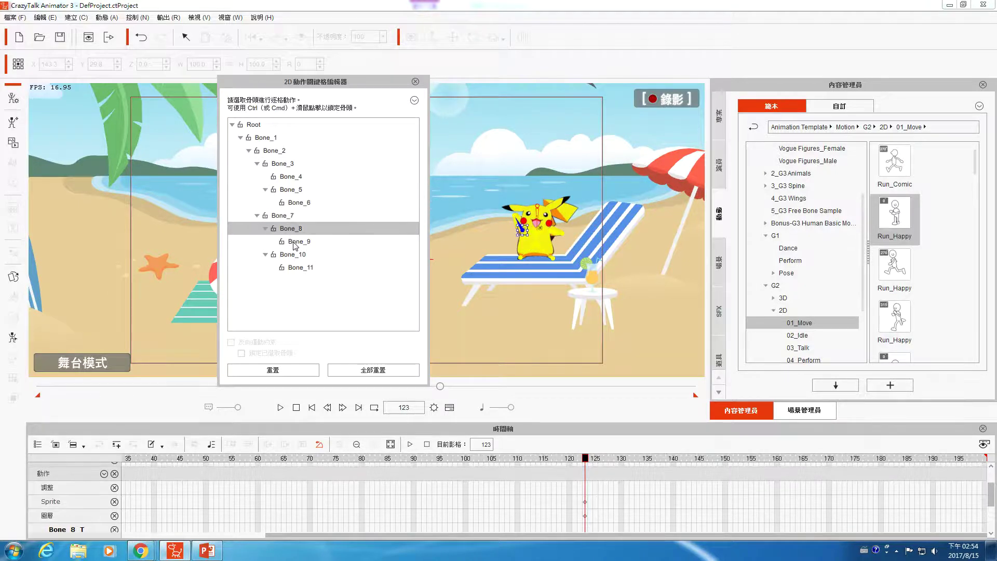
click(294, 242)
click(290, 259)
click(297, 269)
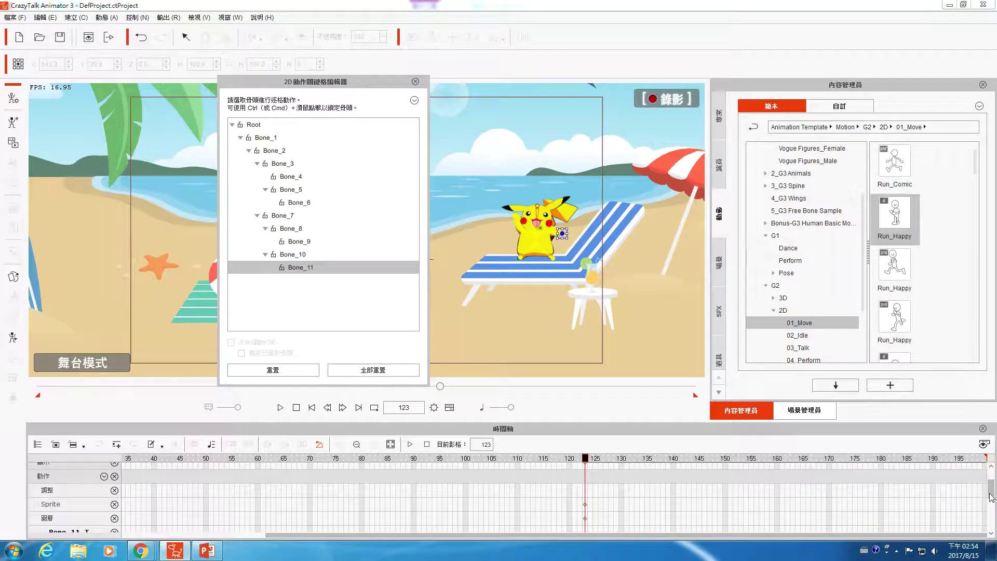
mouse_move(993, 491)
mouse_down()
mouse_move(993, 511)
mouse_move(993, 493)
mouse_move(993, 512)
mouse_move(992, 493)
mouse_move(992, 501)
mouse_up()
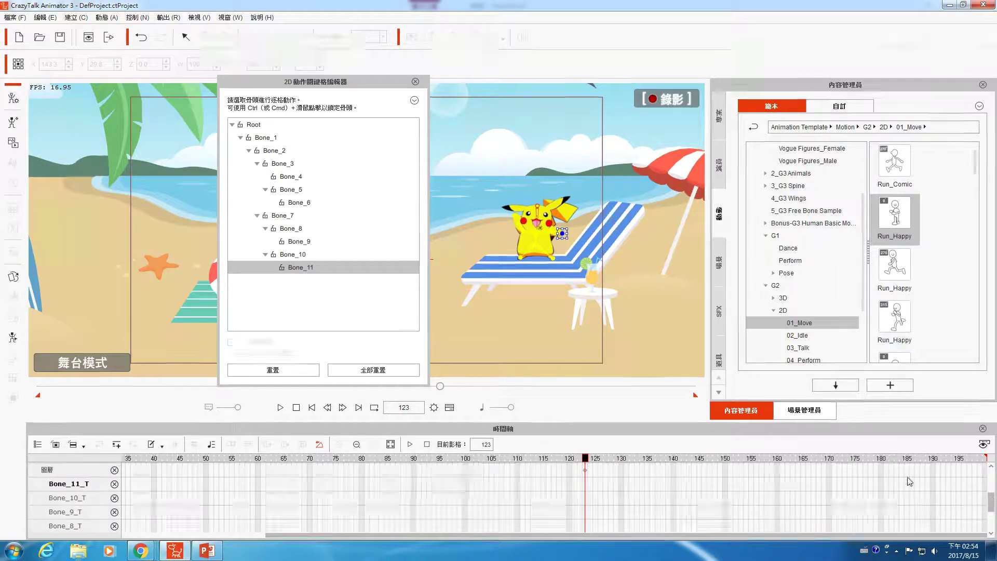
Step: Lower Pikachu's foot bone Bone_4 slightly at frame 123
click(520, 259)
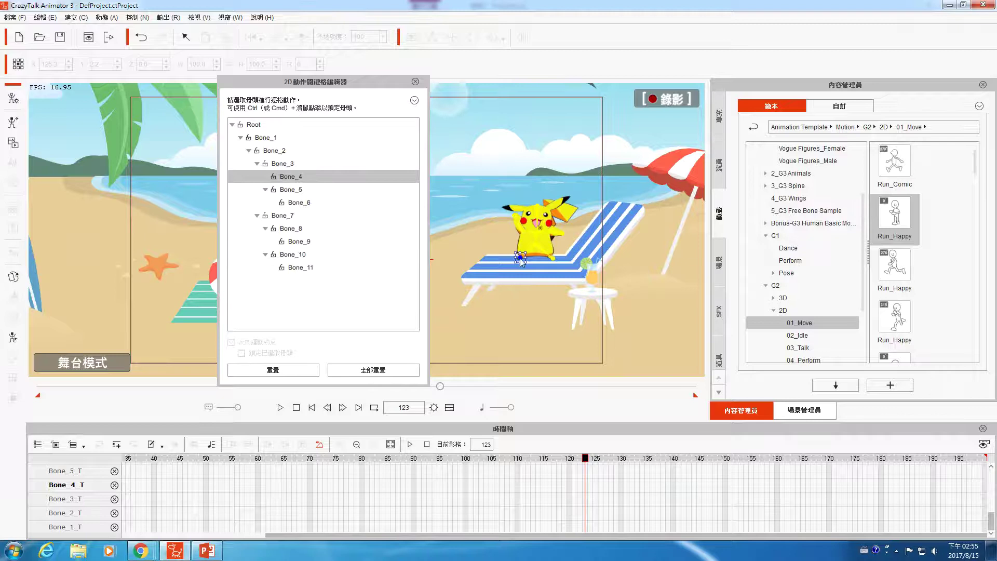
mouse_move(520, 257)
mouse_down()
mouse_move(518, 277)
mouse_move(519, 265)
mouse_up()
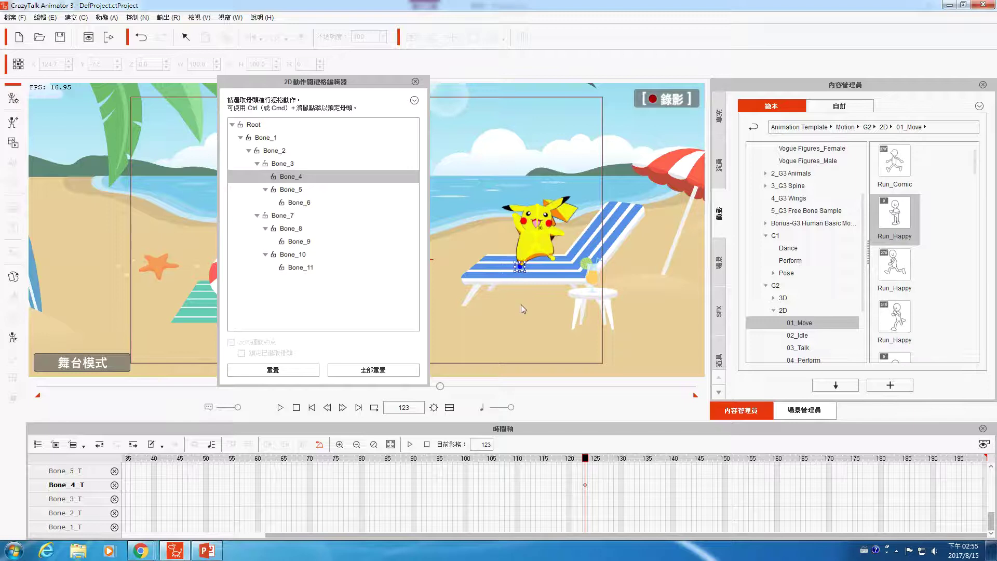
Step: At frame 126, raise Pikachu's foot bone Bone_4 and lower the other foot bone, Bone_6
drag(586, 458, 601, 459)
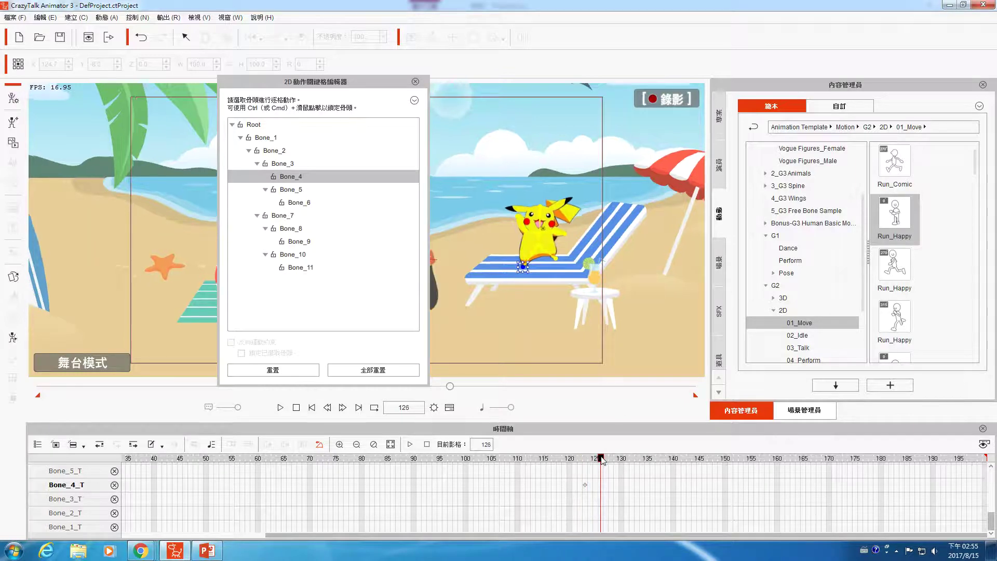
click(556, 259)
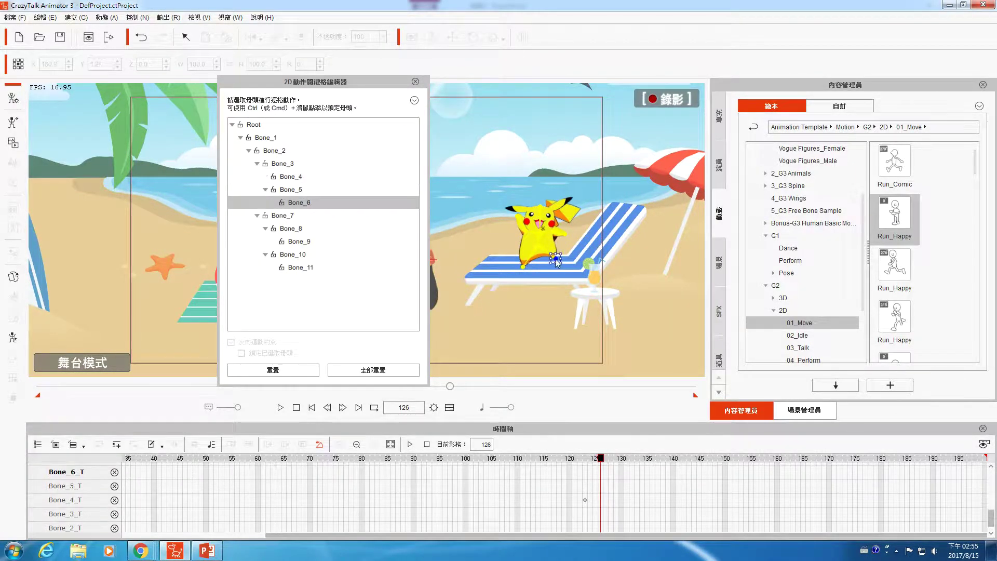
click(523, 267)
drag(523, 268, 553, 274)
click(555, 259)
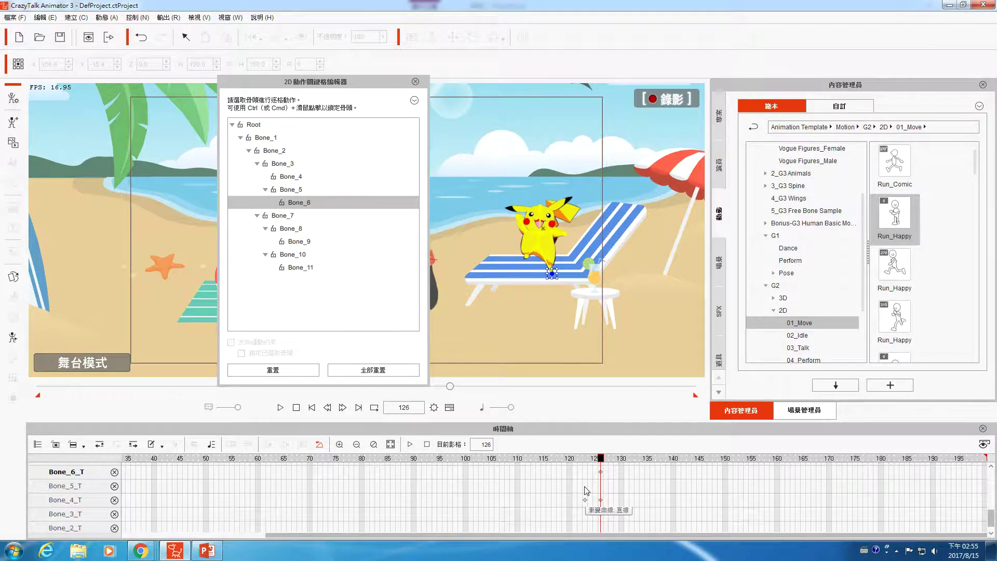
Step: Preview Pikachu's leg movement between frames 121 and 126 and compare the Bone_4 keyframes at frames 123 and 126
click(581, 460)
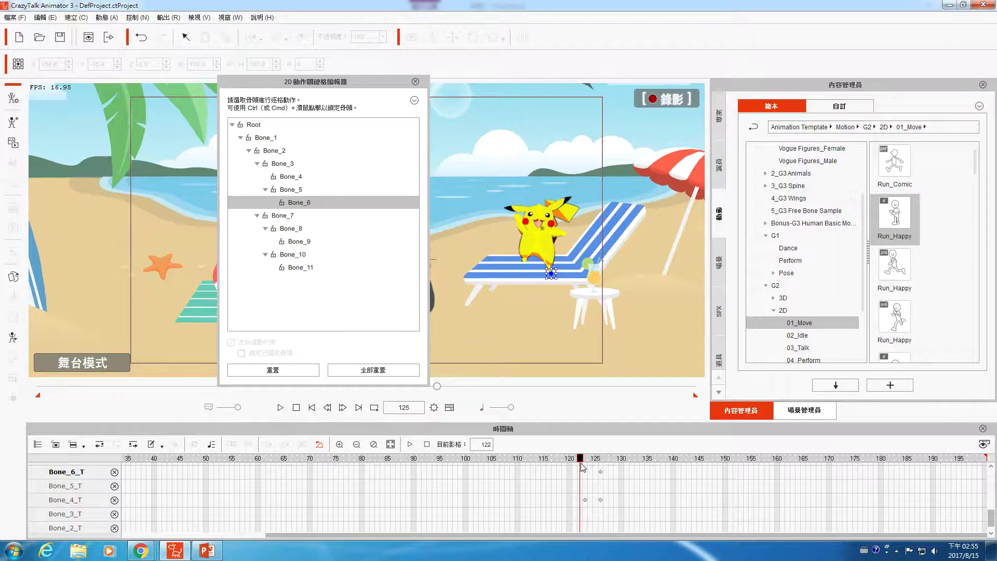
click(592, 469)
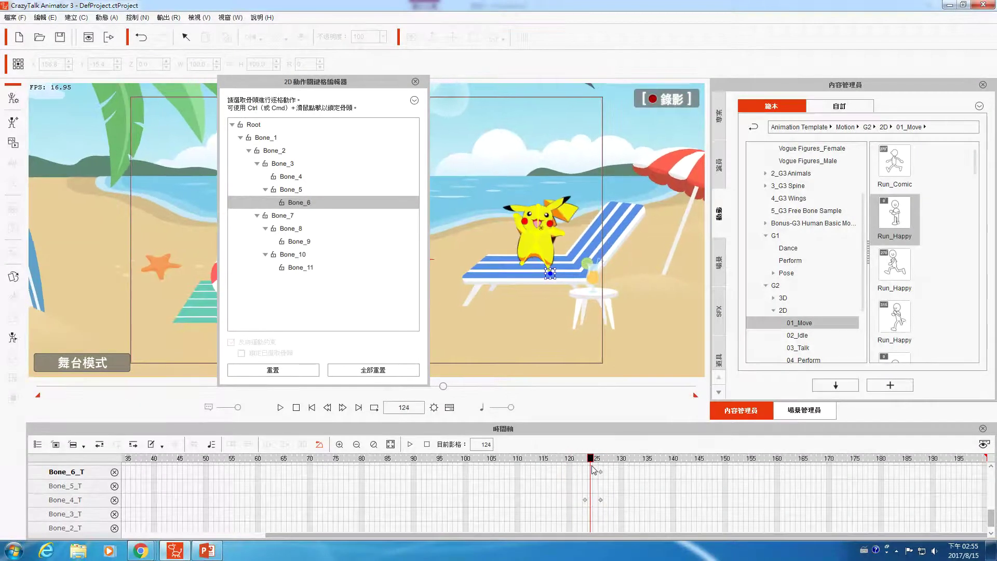
click(577, 478)
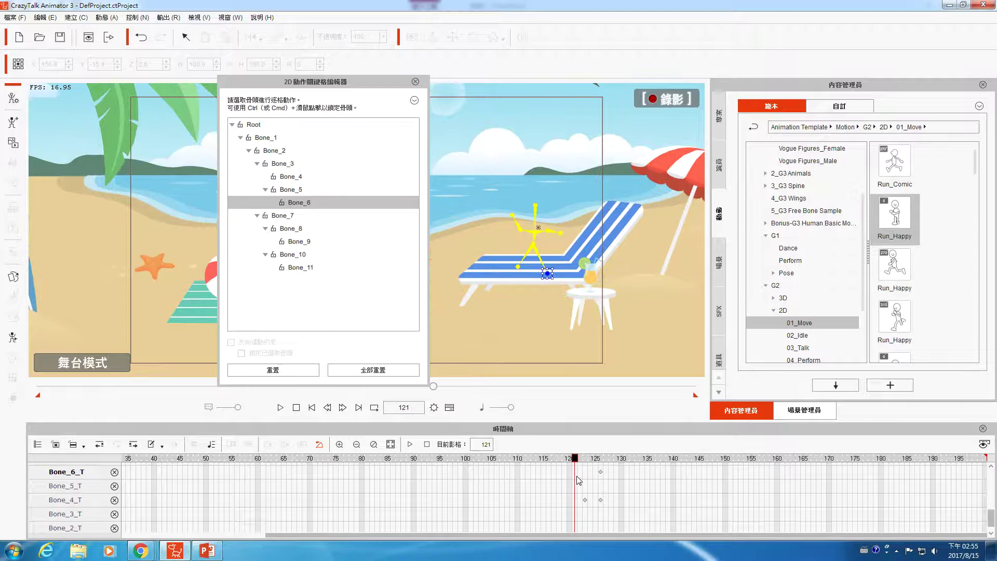
mouse_move(578, 481)
mouse_down()
mouse_move(647, 480)
mouse_move(586, 480)
mouse_up()
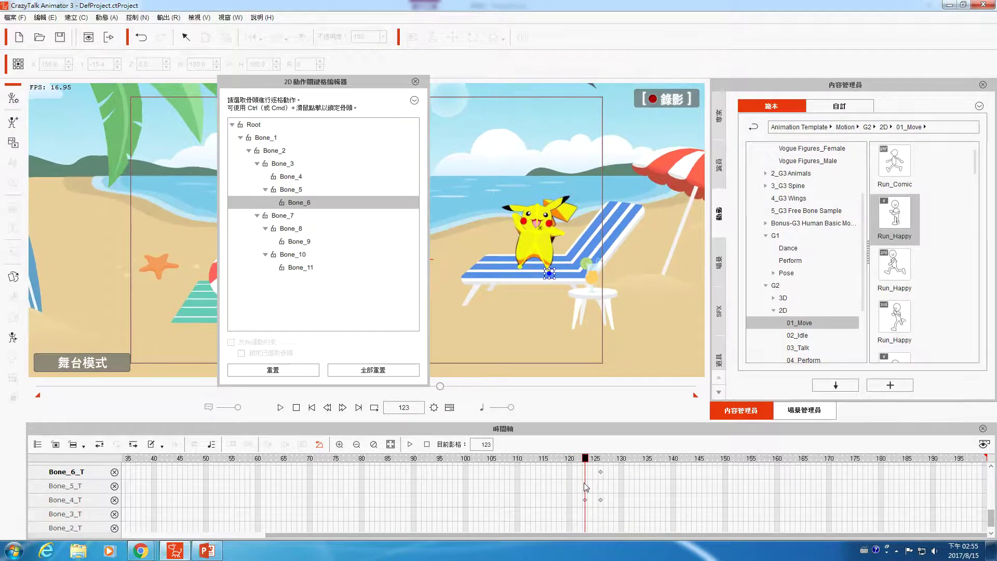
click(586, 501)
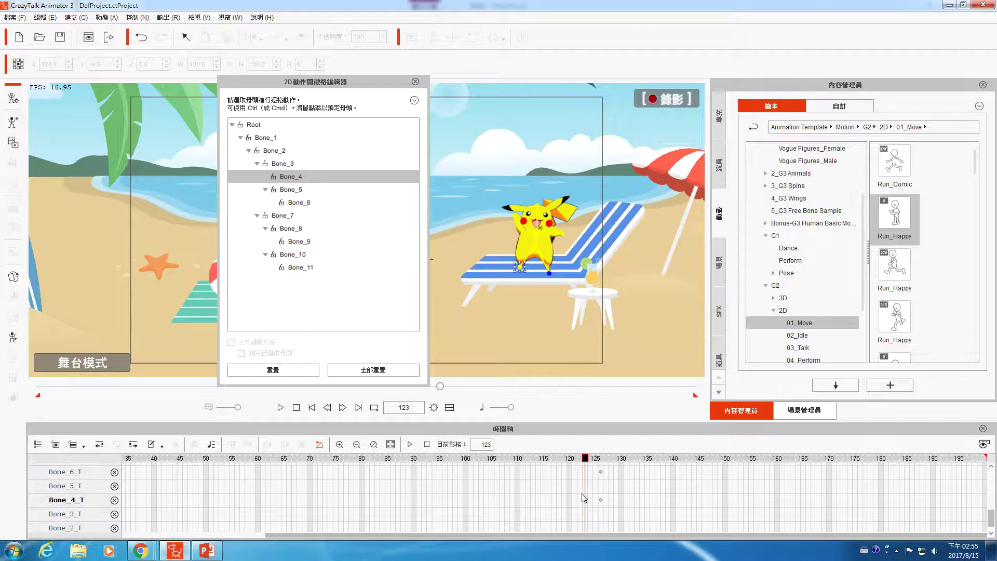
click(601, 500)
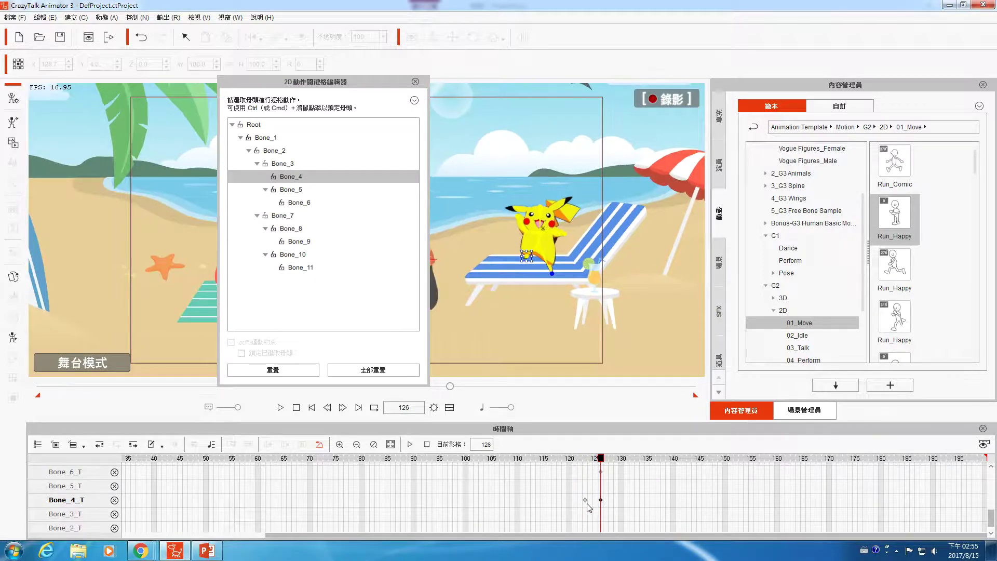
click(586, 499)
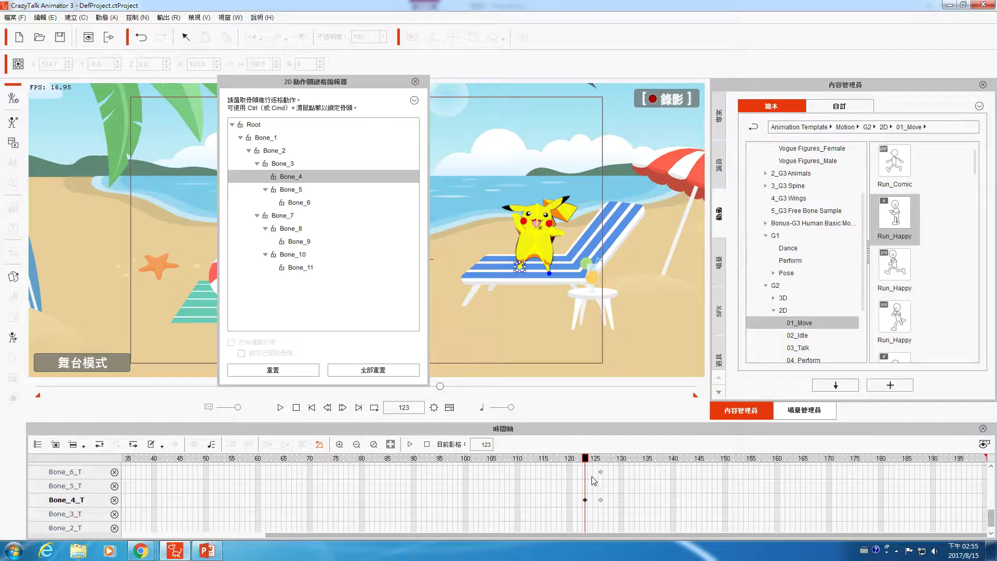
mouse_move(595, 470)
mouse_down()
mouse_move(609, 479)
mouse_move(600, 496)
mouse_move(583, 483)
mouse_up()
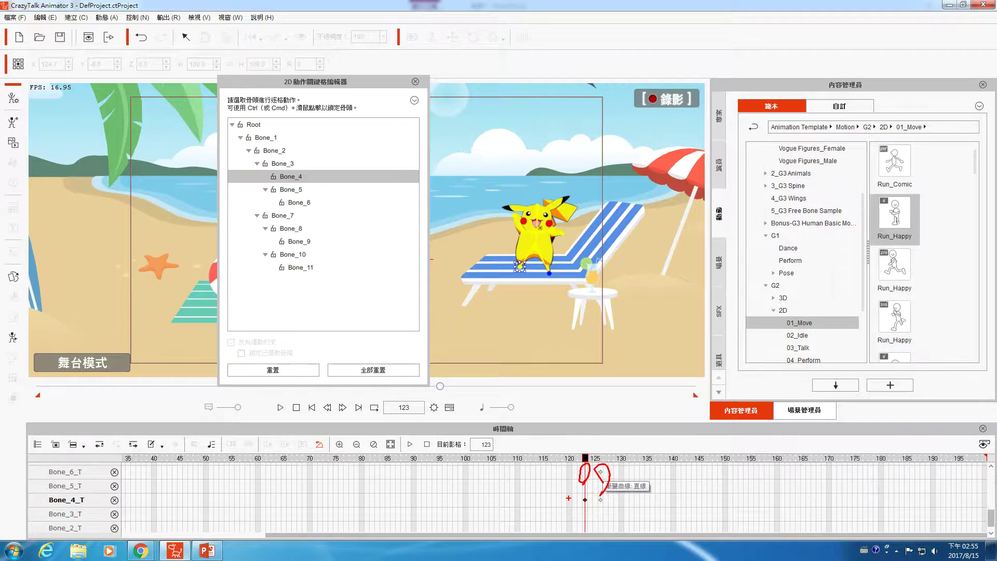
key(Escape)
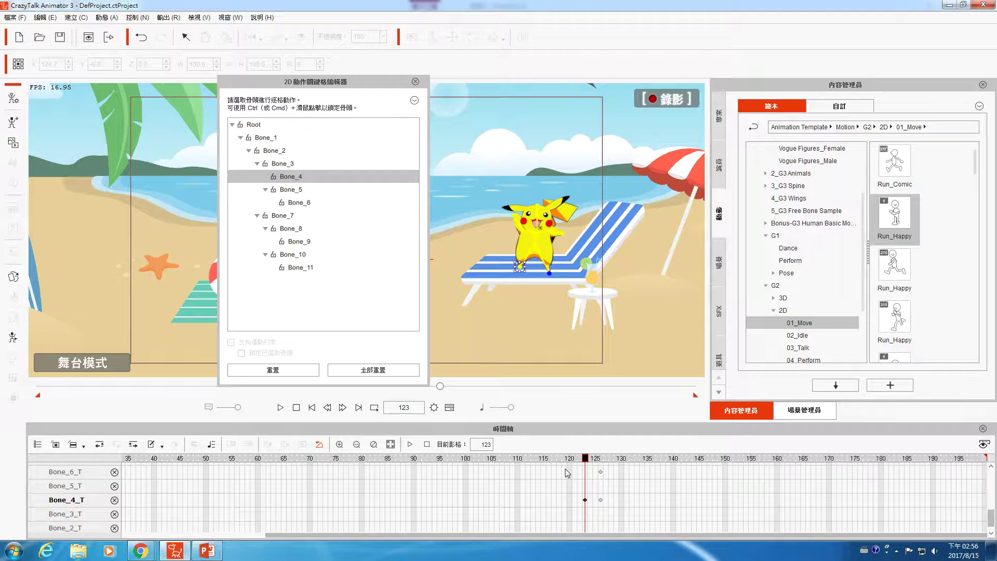
Step: Raise Pikachu's foot bone Bone_6 at frame 123
click(594, 474)
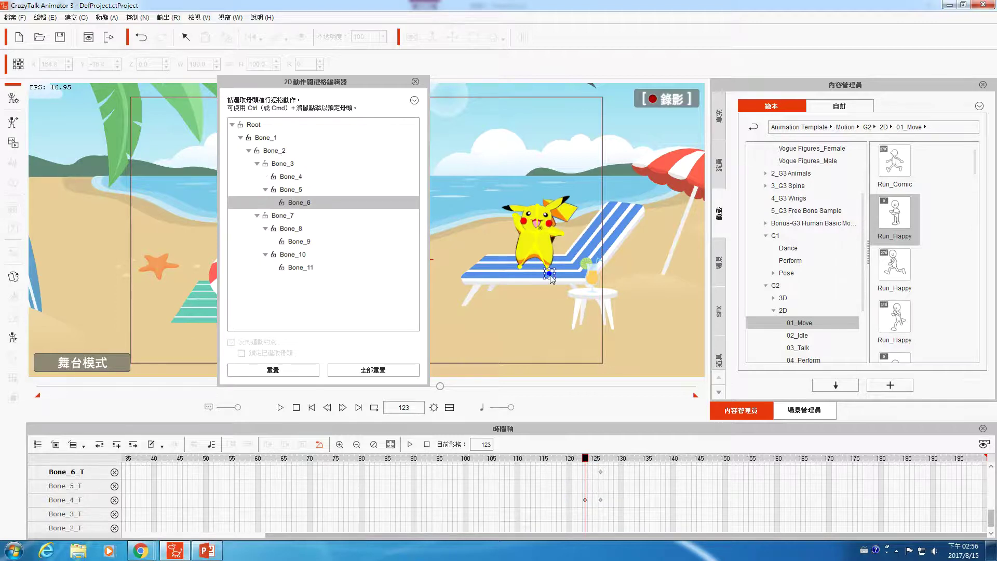
drag(550, 274, 550, 265)
Step: Preview the alternating foot movement around frames 122 to 124 and select the Bone_6 keyframe at frame 123
click(585, 501)
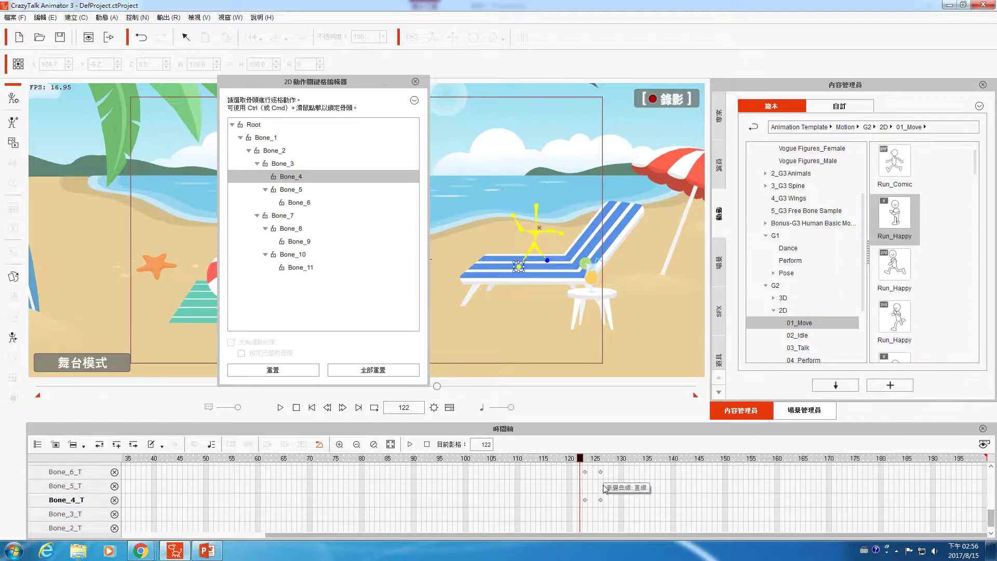
click(582, 460)
mouse_move(581, 460)
mouse_down()
mouse_move(619, 459)
mouse_move(590, 459)
mouse_move(591, 470)
mouse_up()
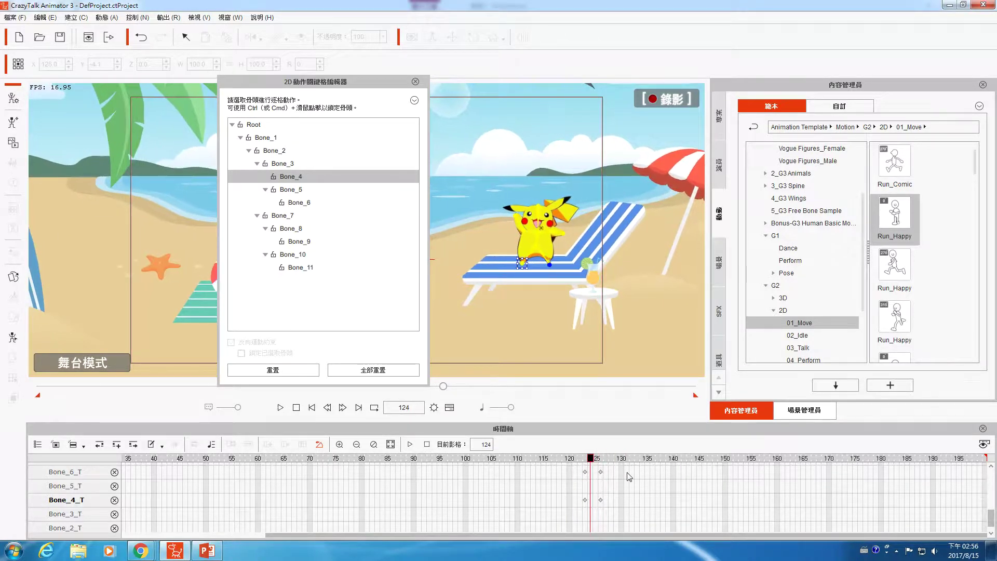
click(585, 472)
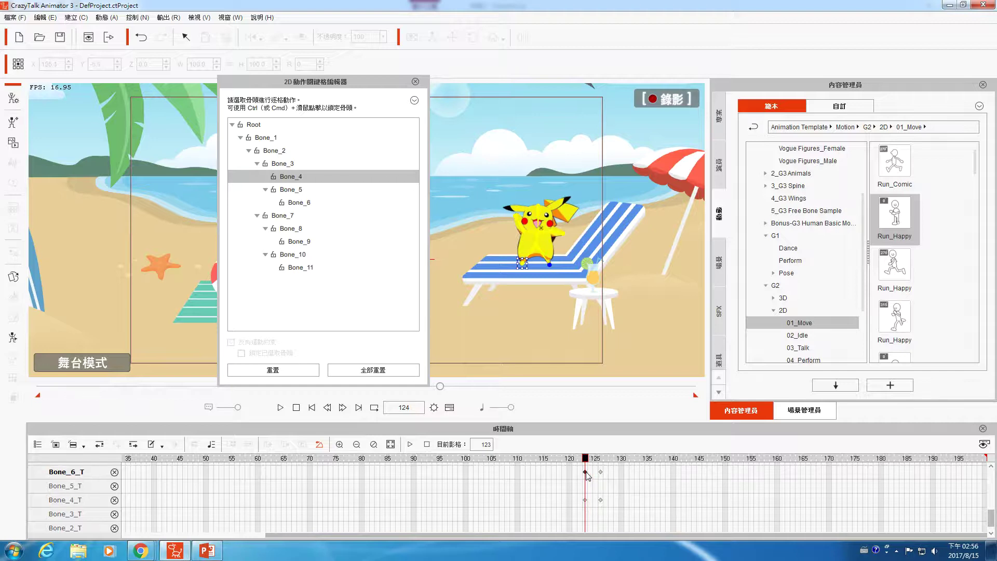
Step: Copy the Bone_4 and Bone_6 keyframes at frames 123 and 126 and paste them at frames 129, 135 and 142
click(601, 472)
right_click(604, 476)
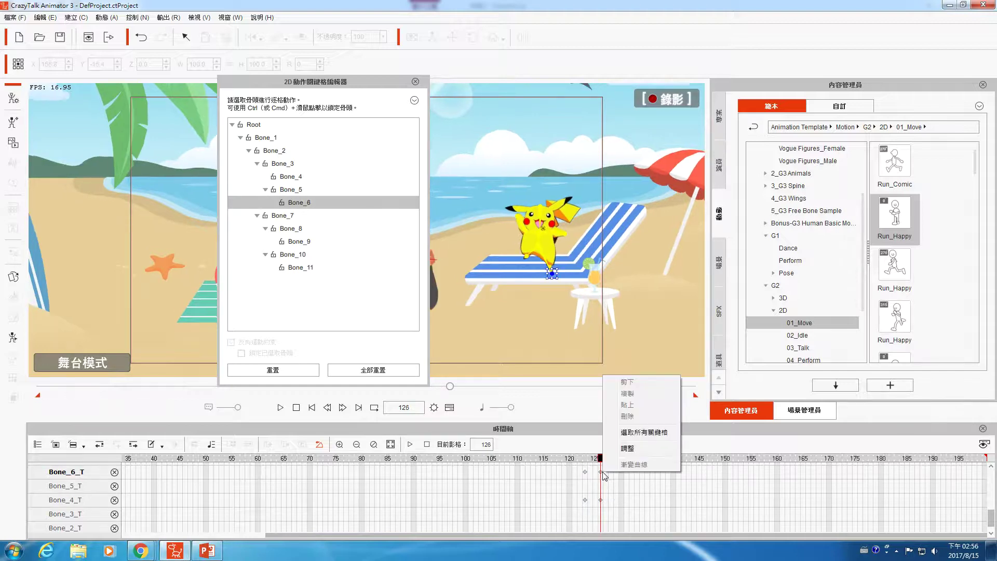
drag(626, 523, 582, 474)
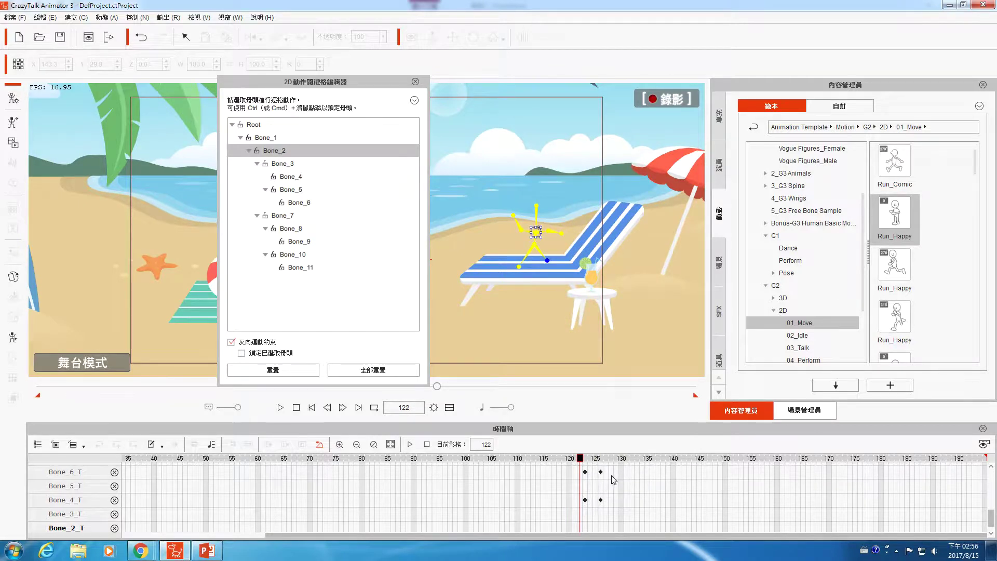
click(618, 473)
key(ctrl+v)
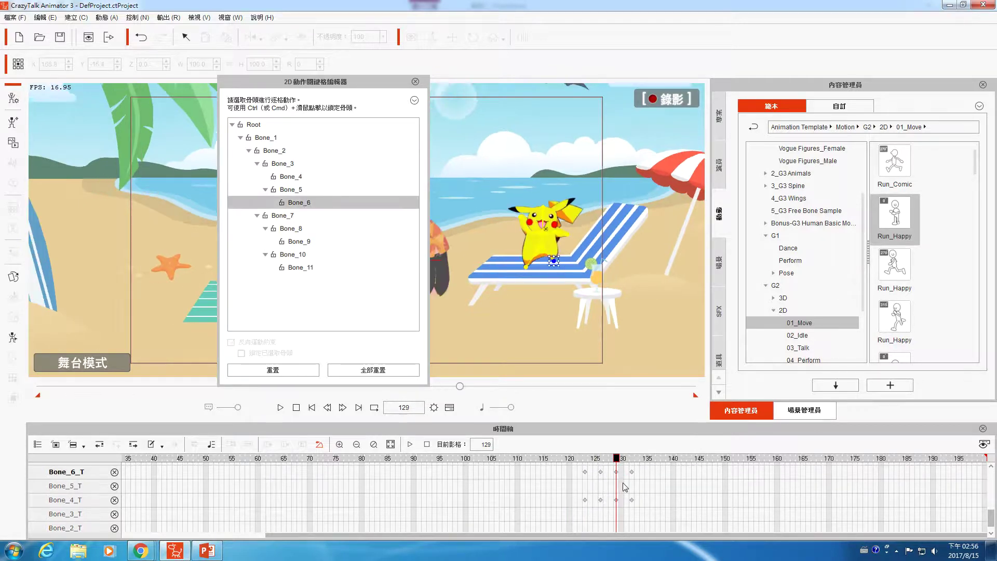
click(649, 476)
key(ctrl+v)
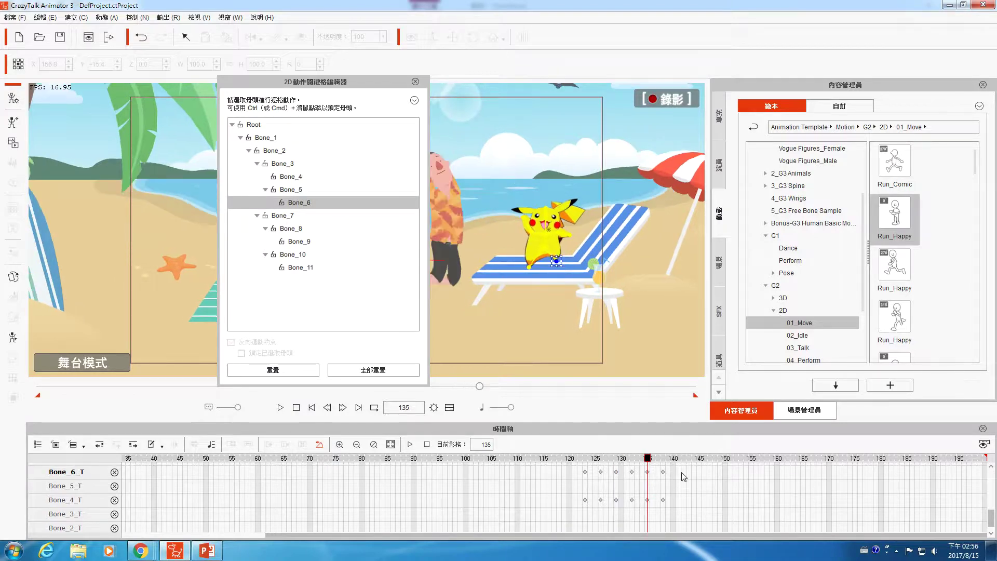
click(681, 472)
key(ctrl+v)
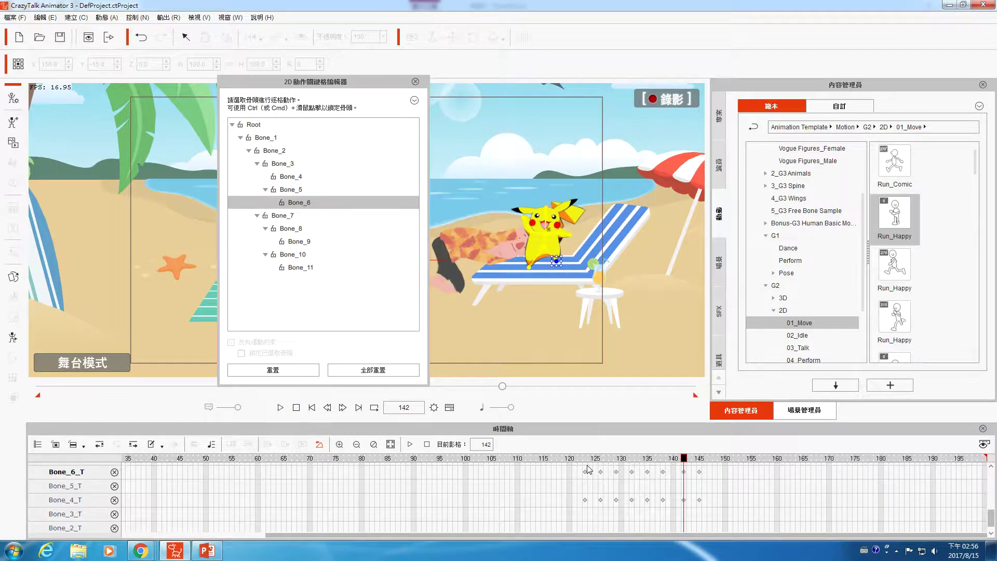
Step: Play back Pikachu's repeated stepping motion from the Bone_6 keyframe at frame 123
click(588, 470)
key(space)
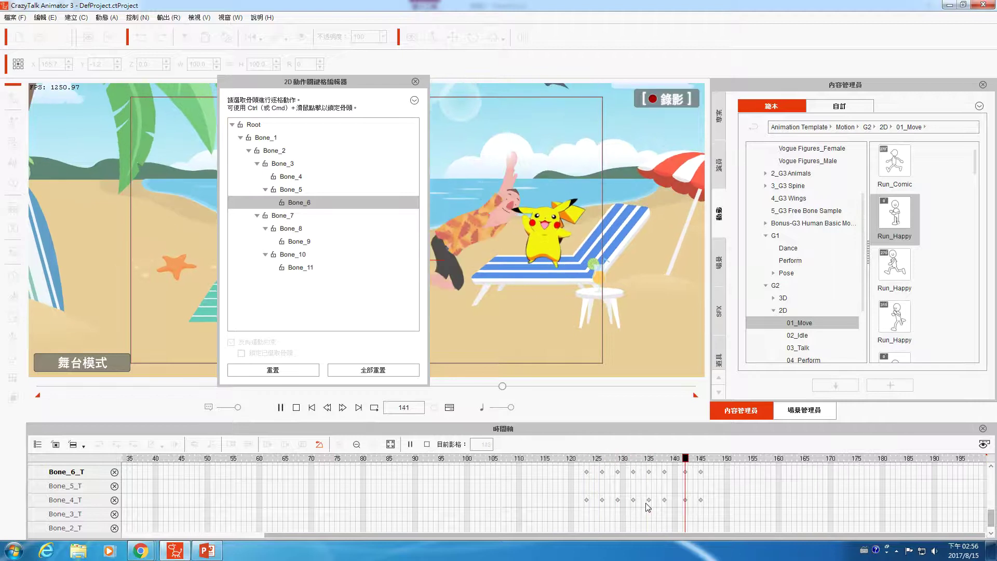
click(587, 472)
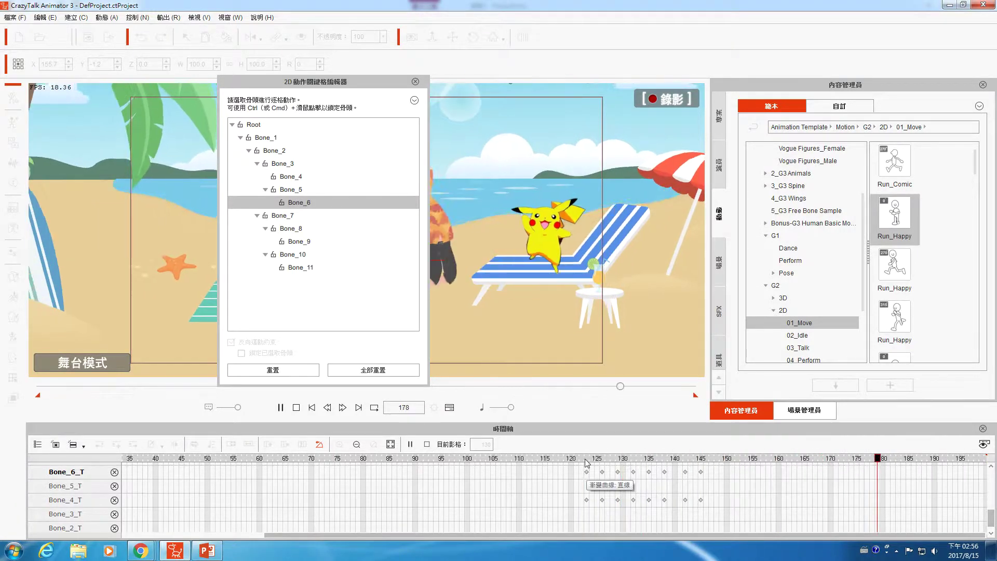
click(587, 473)
key(space)
key(space)
key(space)
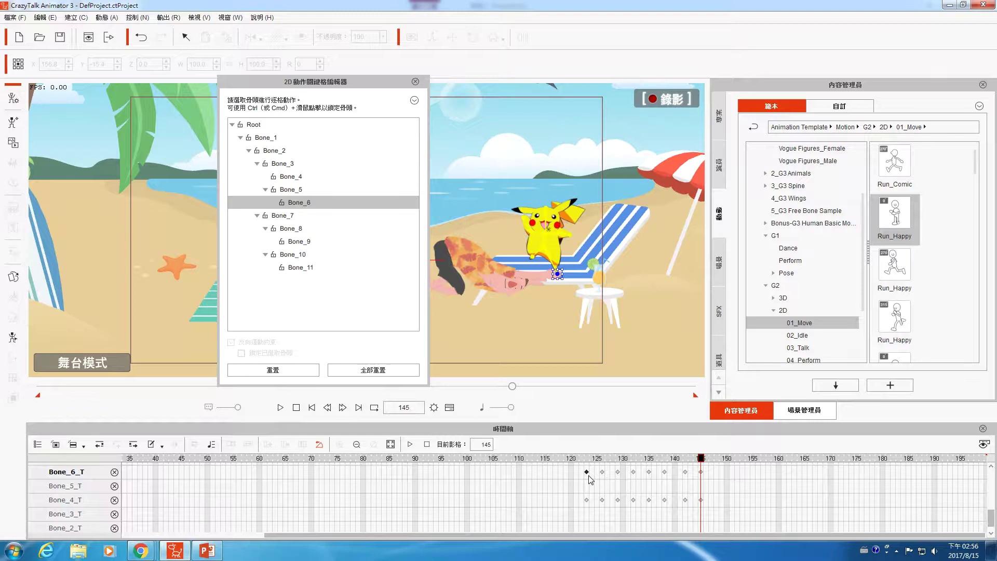
Step: At frame 145, shift Pikachu's body bone Bone_2 slightly and reposition the hand bone Bone_9
click(547, 233)
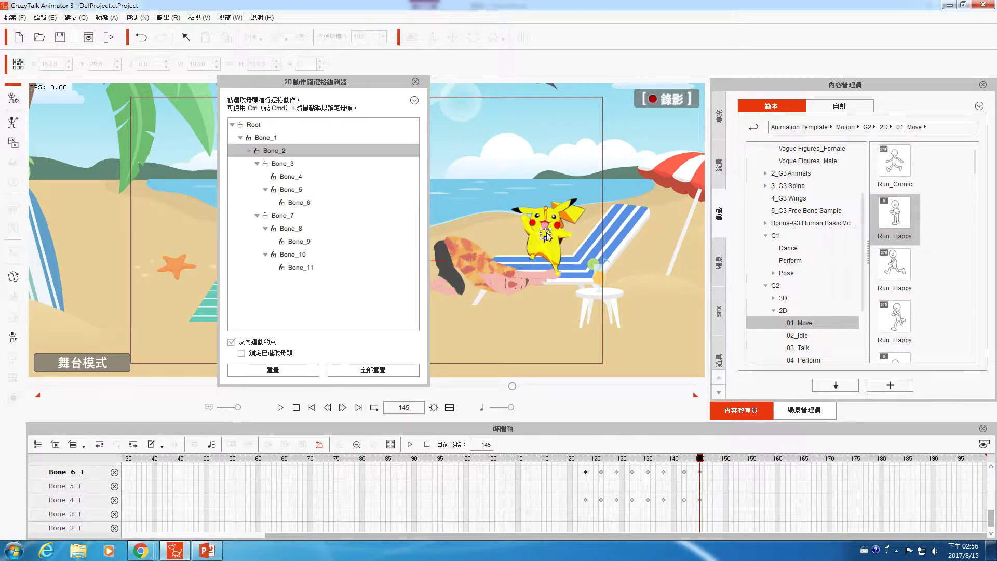
mouse_move(546, 235)
mouse_down()
mouse_move(547, 226)
mouse_move(565, 243)
mouse_move(547, 247)
mouse_up()
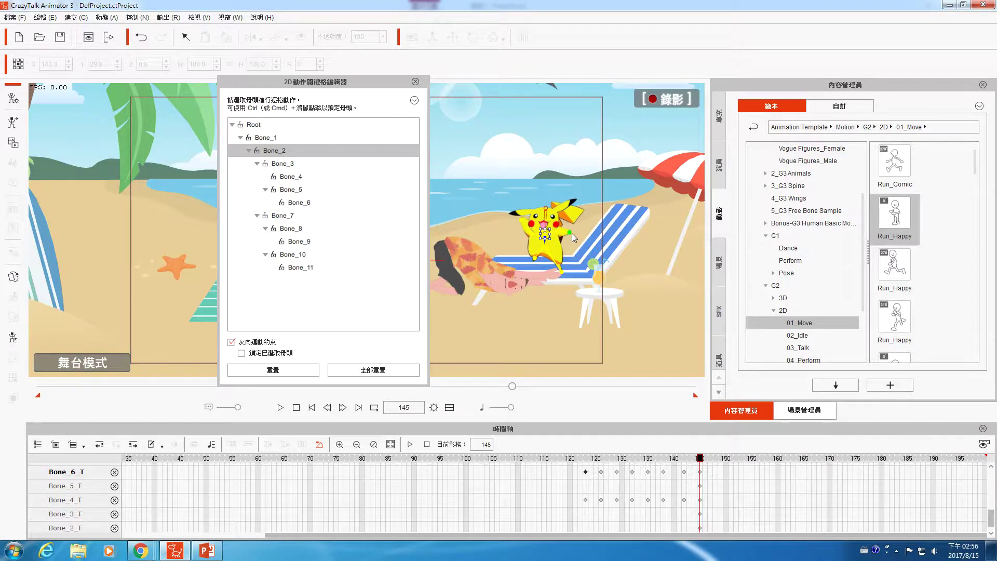
click(525, 227)
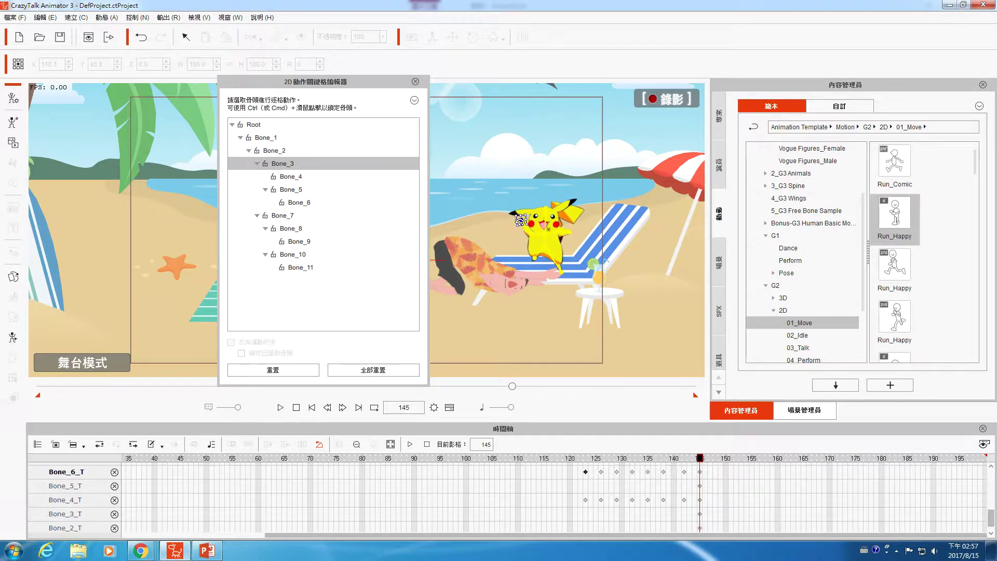
click(519, 216)
mouse_move(520, 214)
mouse_down()
mouse_move(535, 213)
mouse_move(516, 219)
mouse_move(525, 220)
mouse_up()
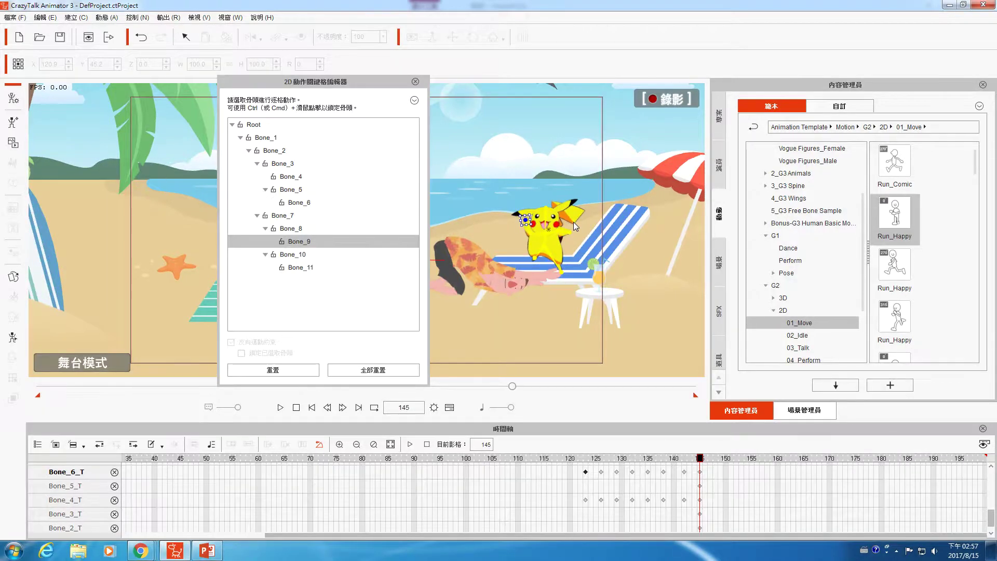
Step: Preview the animation from about frame 124 and return to the Bone_6 keyframe at frame 145
click(587, 459)
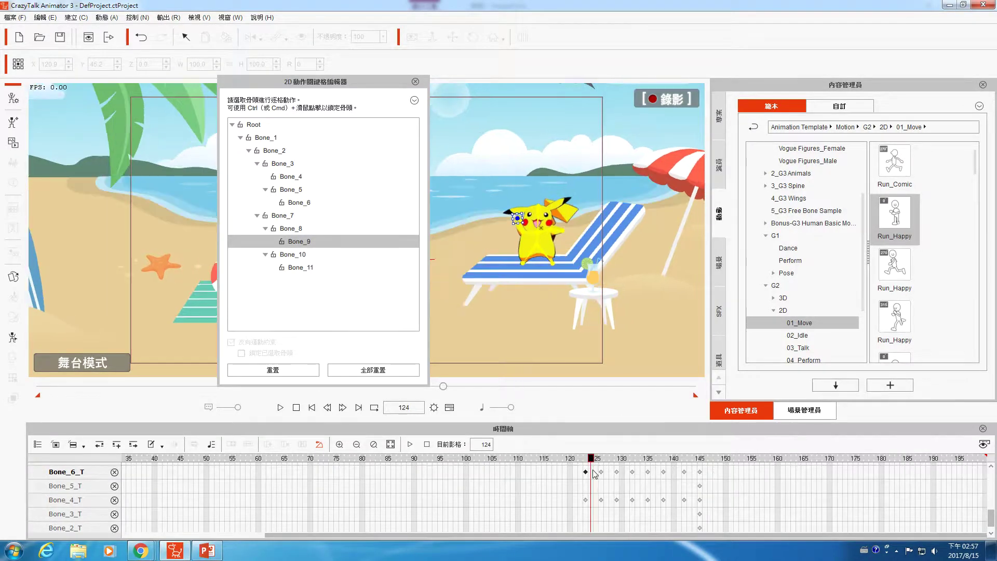
key(space)
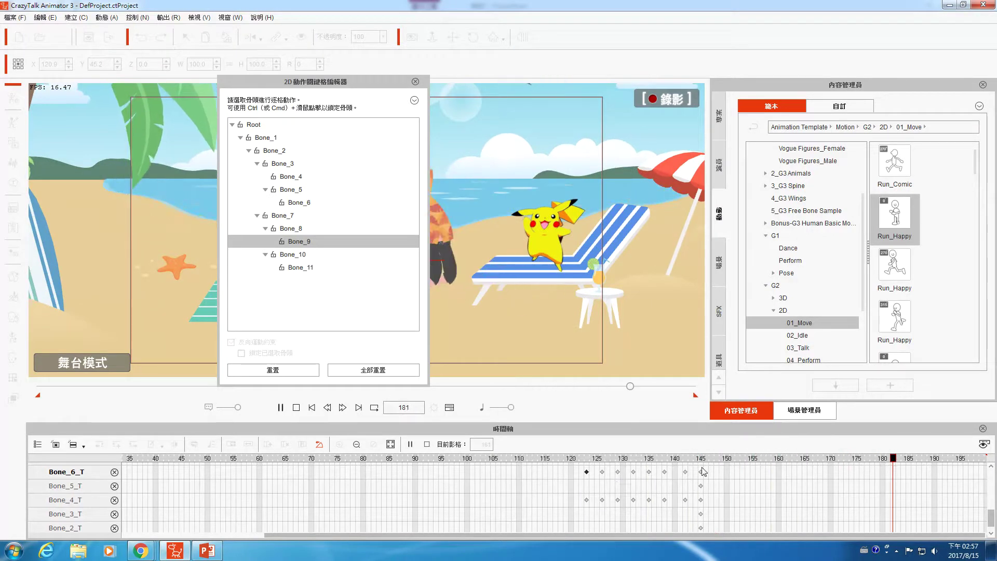
click(701, 472)
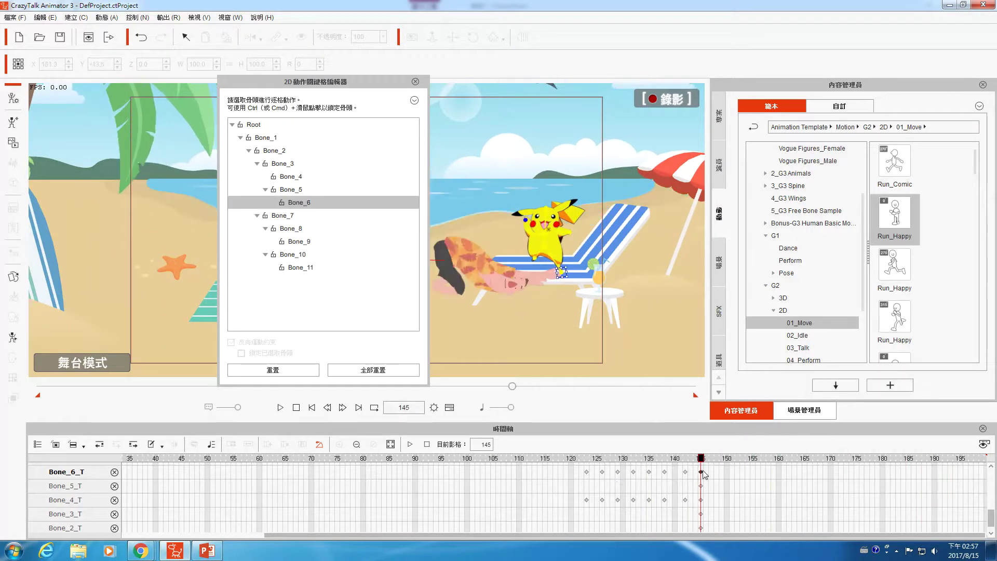
Step: Animate Pikachu's arms between frames 148 and 152 by repositioning the hand bones Bone_11 and Bone_9
click(718, 460)
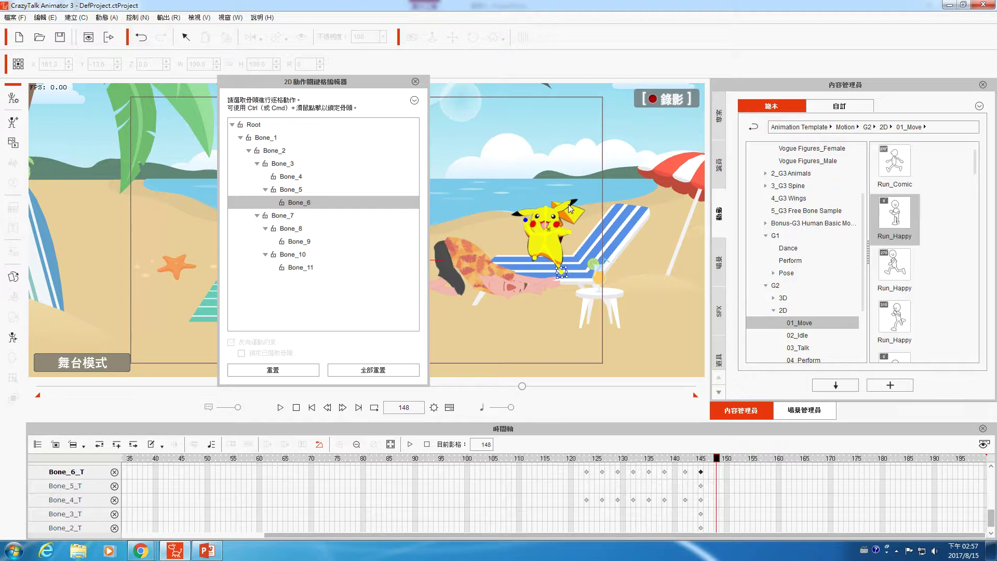
click(570, 233)
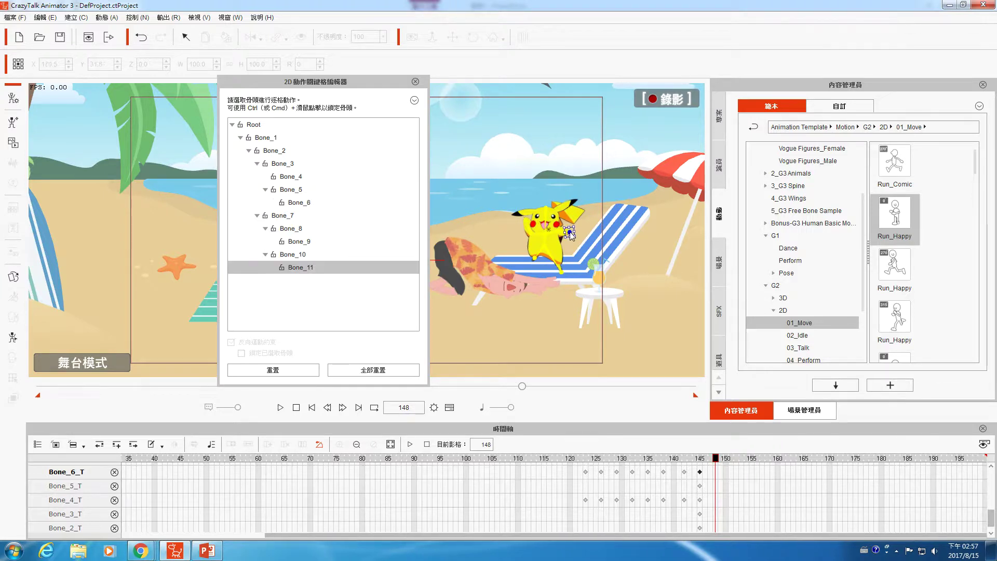
drag(571, 235, 575, 254)
drag(713, 462, 726, 460)
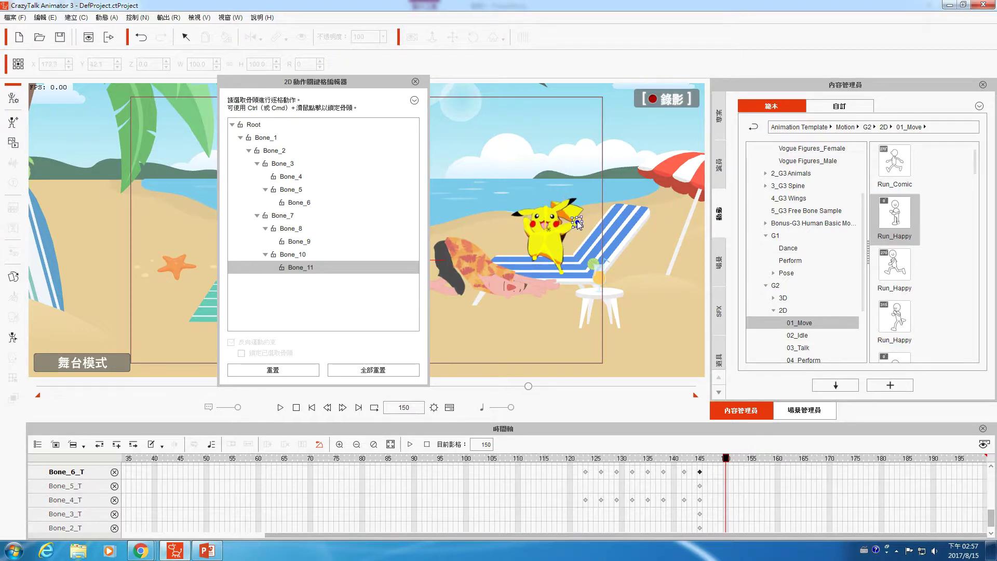
drag(576, 244, 515, 226)
click(736, 458)
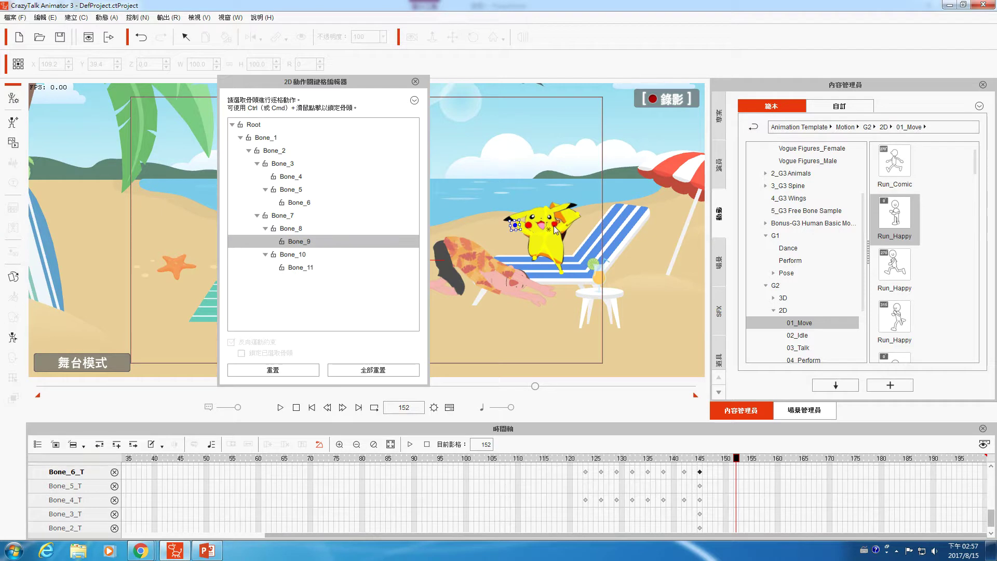
Step: Play the animation from frame 123 to check the stepping together with the new arm movement
click(586, 472)
key(space)
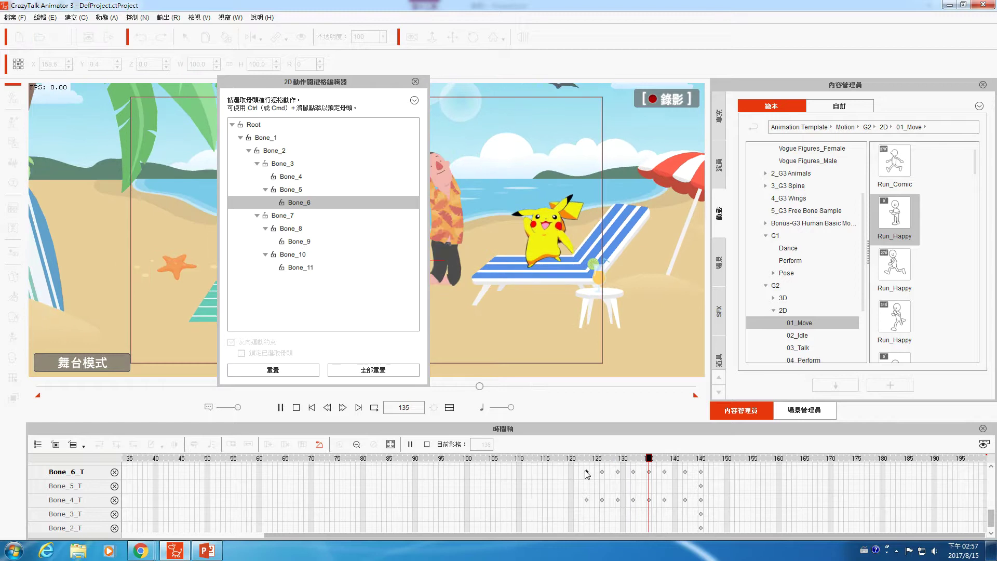